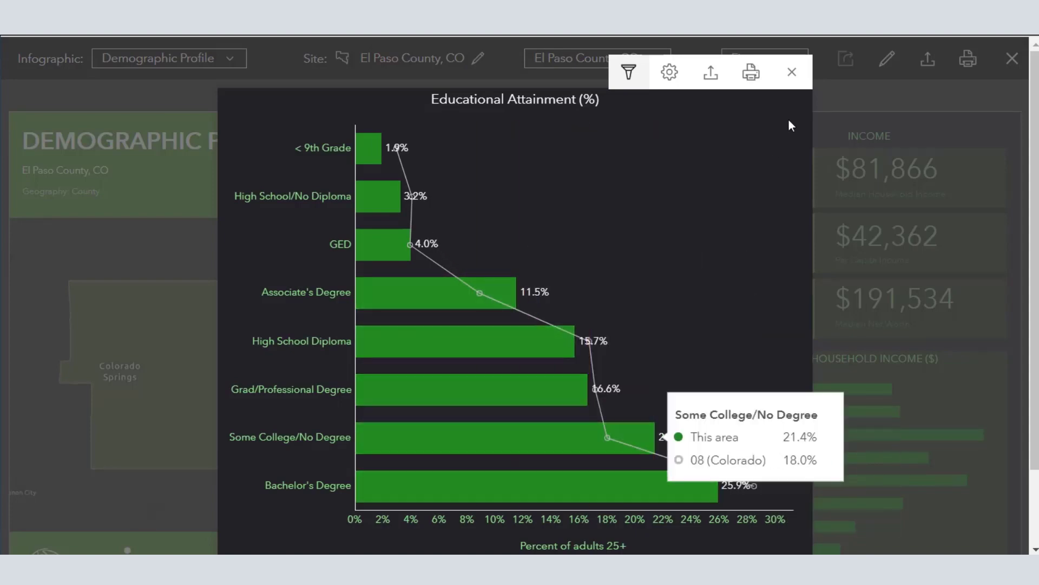
Close the Educational Attainment chart and review the population Annual Growth Rate chart.
left_click(791, 72)
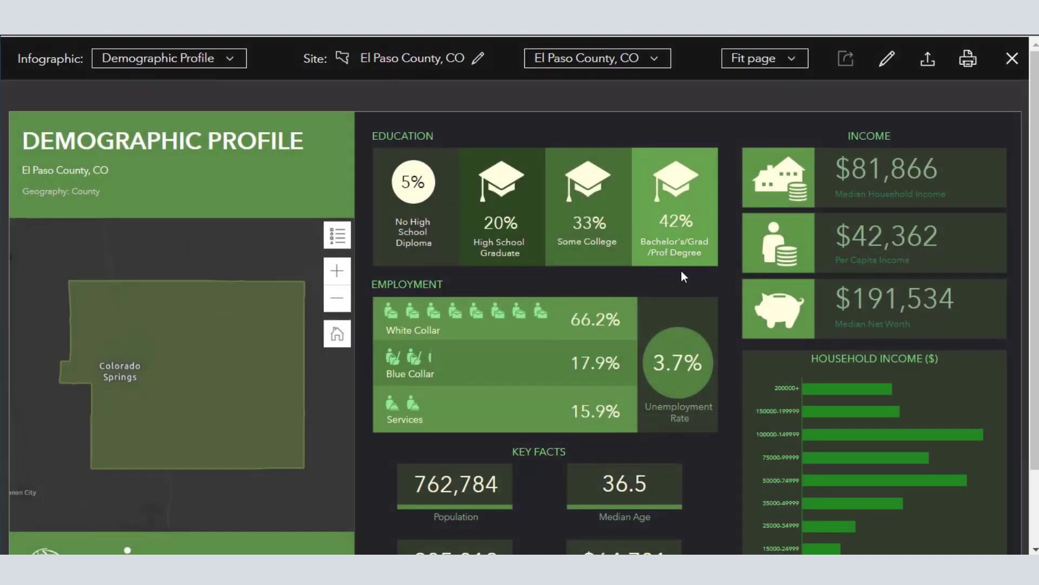
mouse_move(787, 410)
scroll(668, 424, "down", 2)
scroll(668, 424, "up", 2)
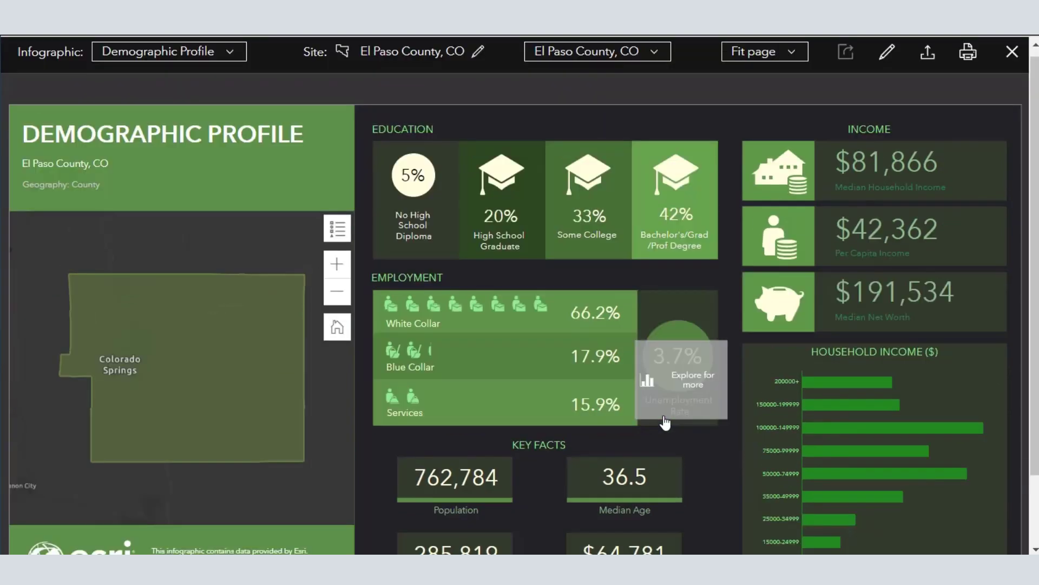
left_click(481, 485)
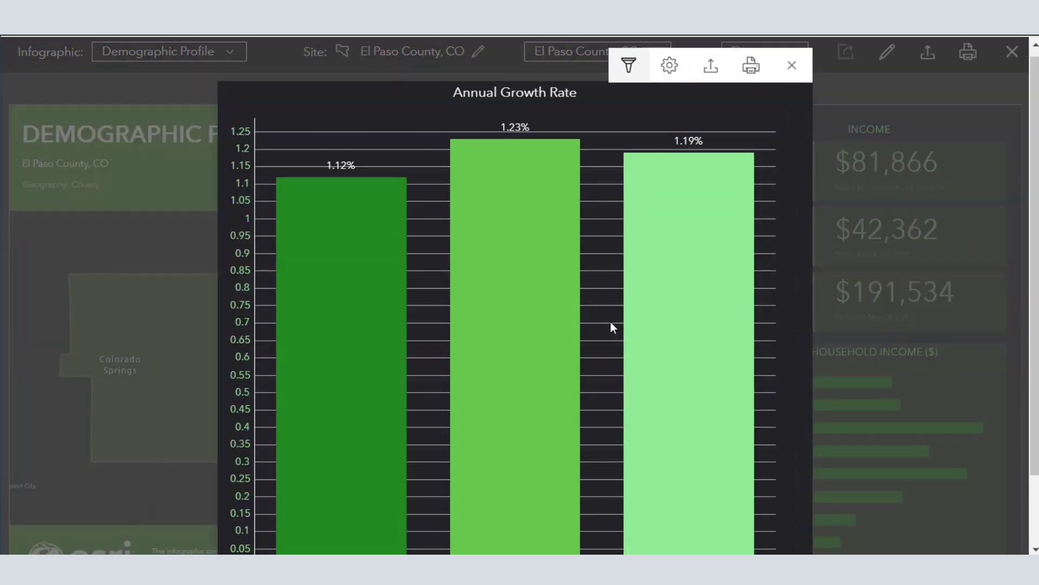
mouse_move(757, 165)
left_click(791, 69)
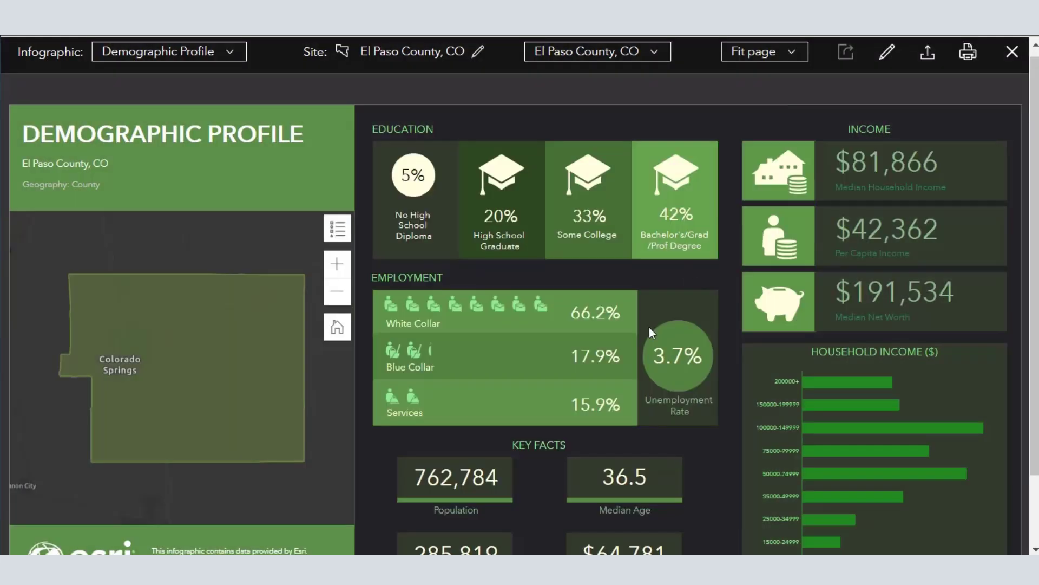
Review the Age Pyramid chart for median age, then bring up the PDF export options.
left_click(602, 482)
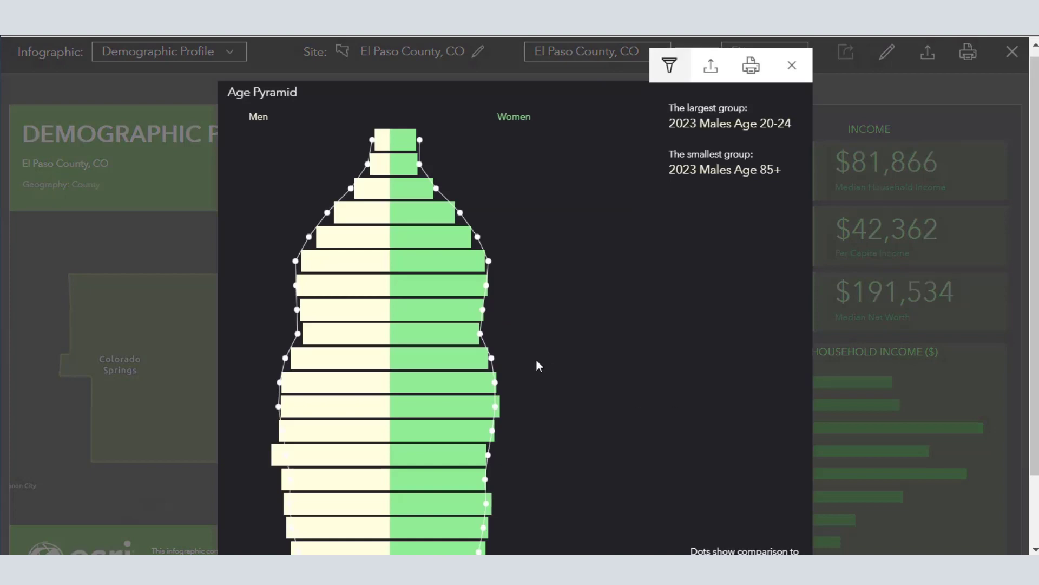
scroll(536, 366, "down", 2)
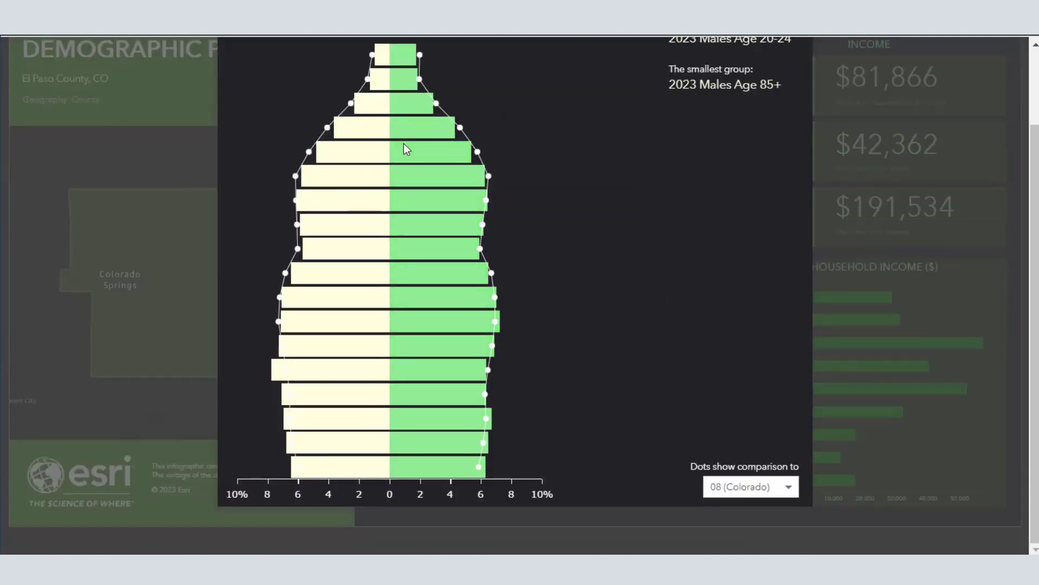
scroll(758, 107, "up", 2)
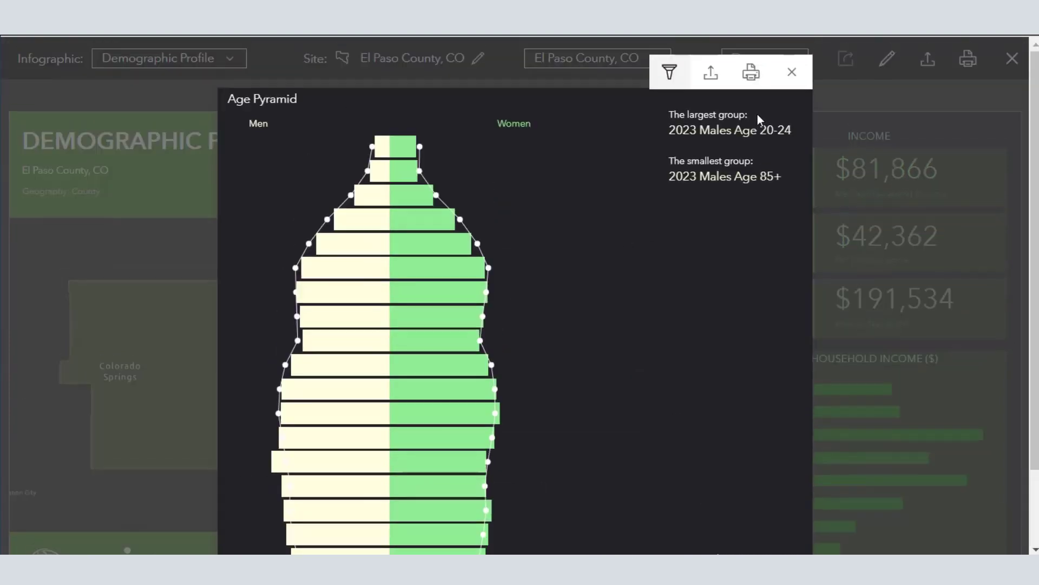
left_click(791, 76)
scroll(736, 311, "down", 2)
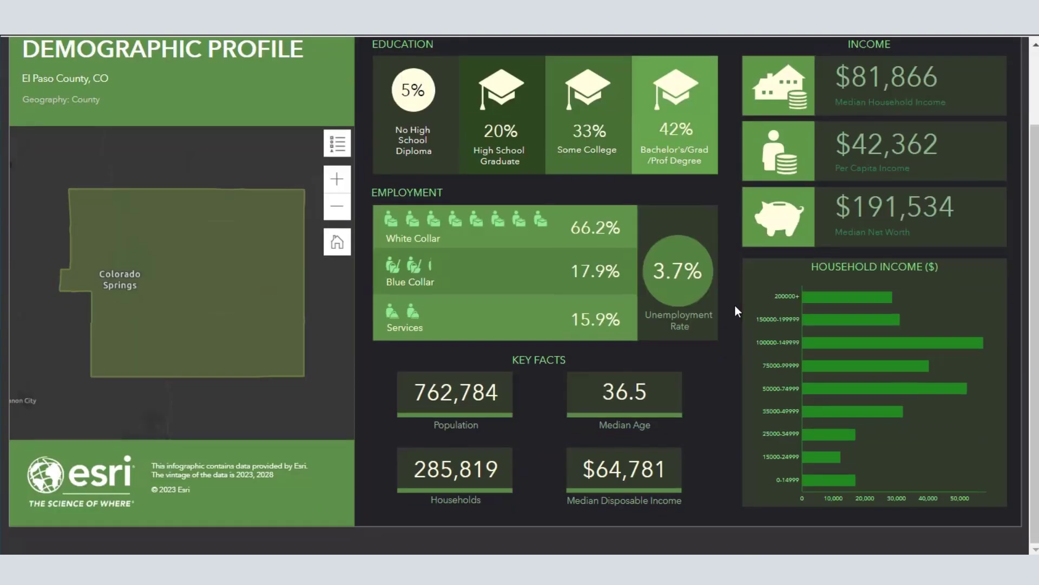
scroll(743, 293, "up", 2)
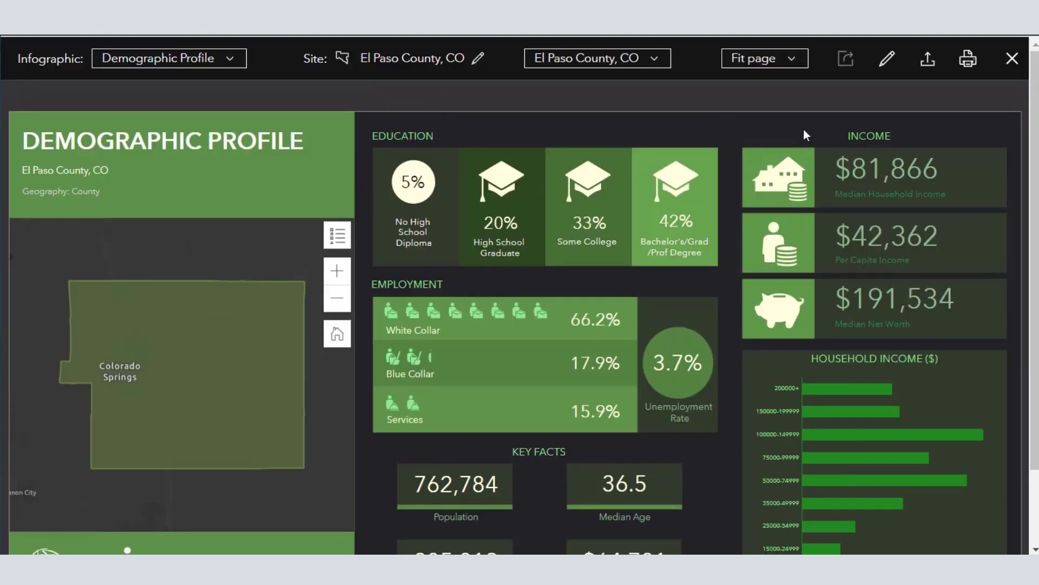
left_click(928, 60)
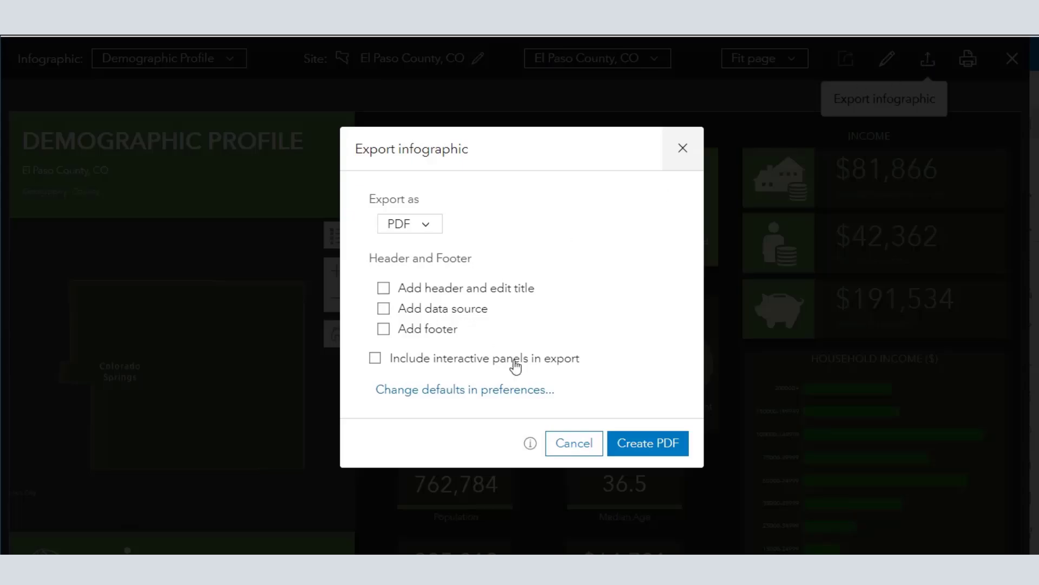
Cancel the PDF export and close the Demographic Profile infographic, back to the El Paso County map.
left_click(587, 441)
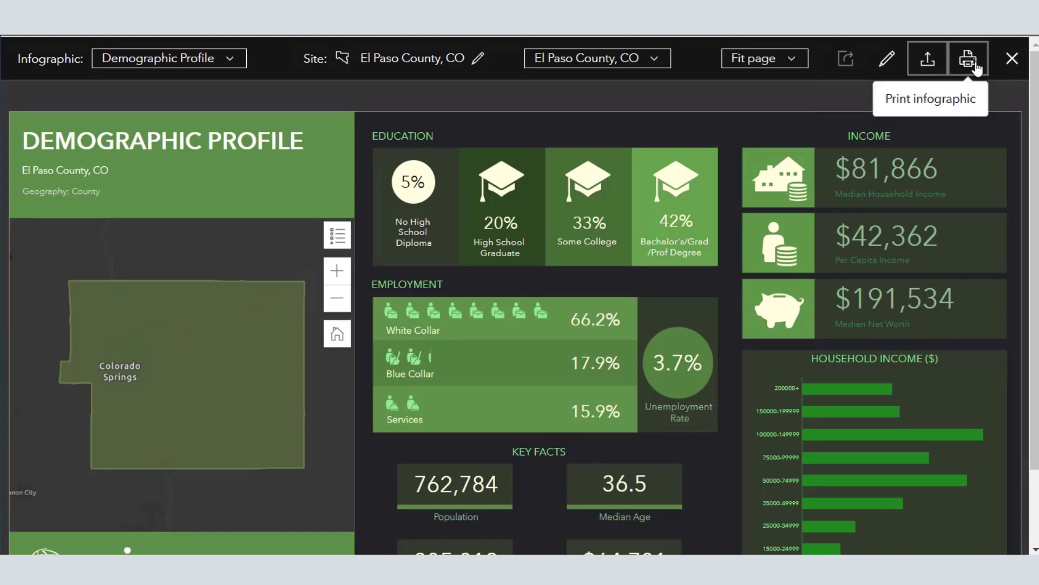
left_click(1011, 60)
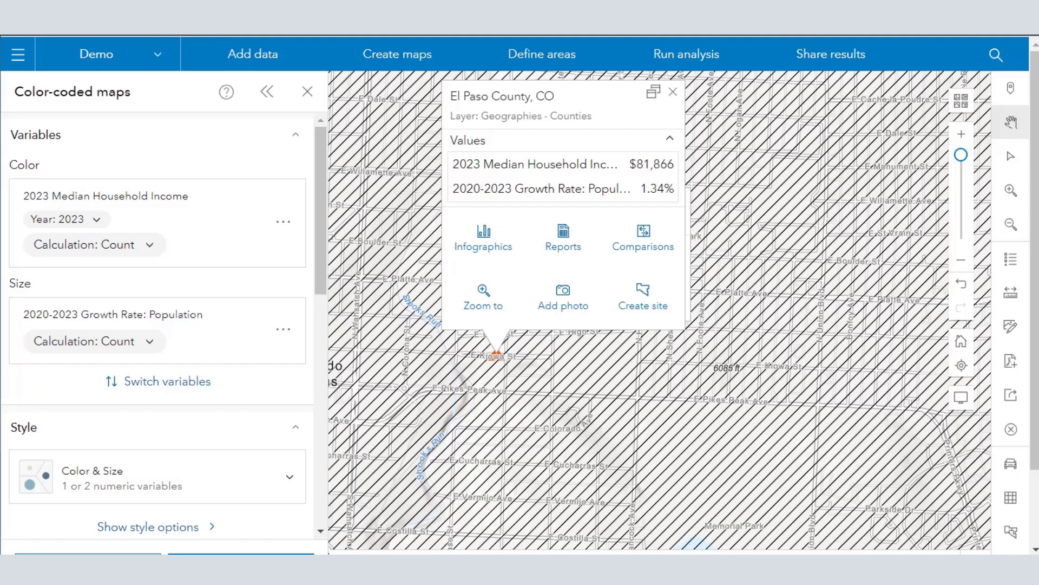
Remove 2023 Median Household Income and 2020-2023 Population Growth Rate, then browse all variables.
left_click(284, 223)
left_click(354, 261)
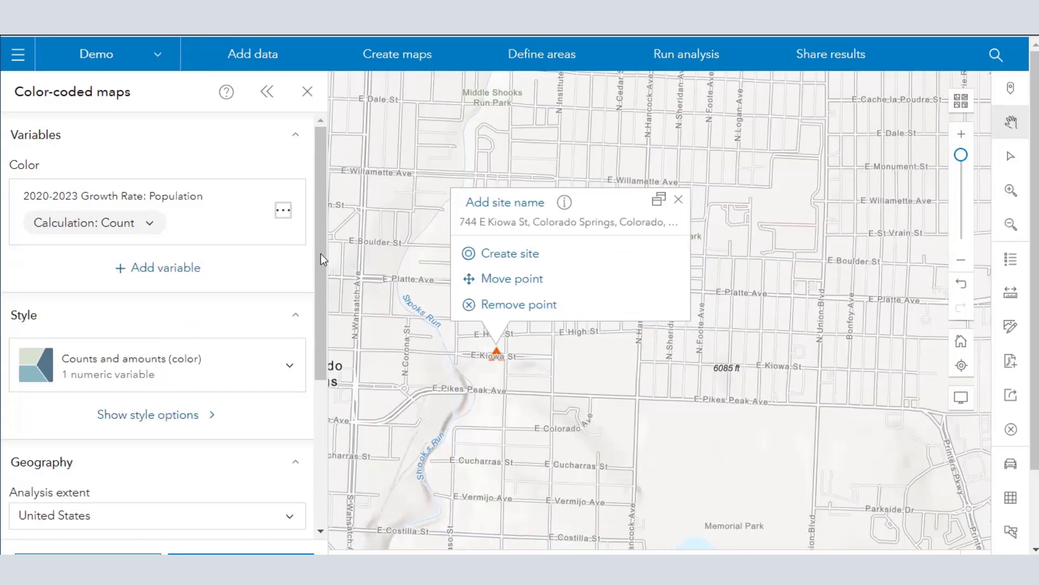
left_click(283, 210)
left_click(362, 247)
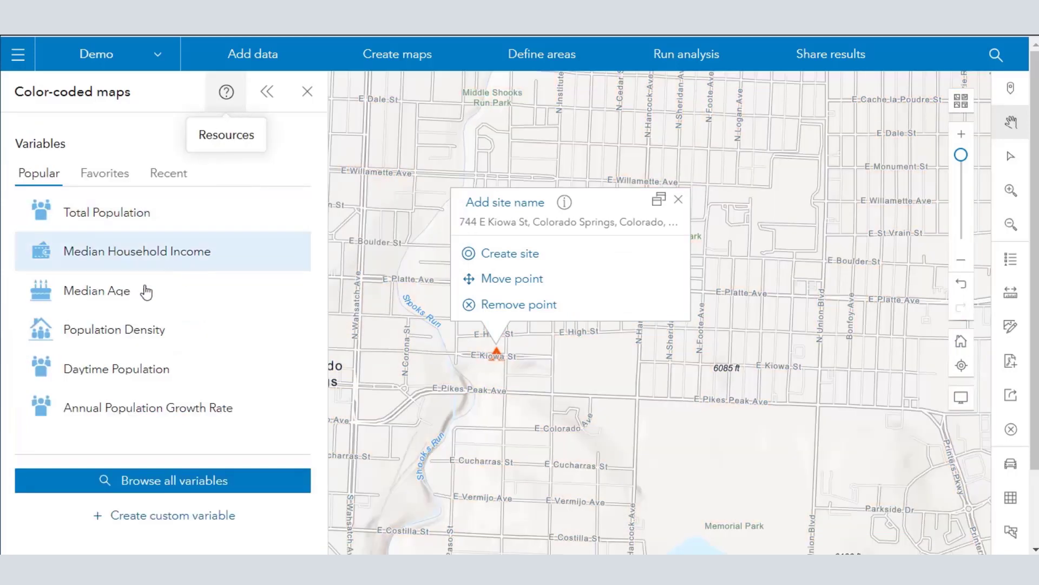
left_click(212, 480)
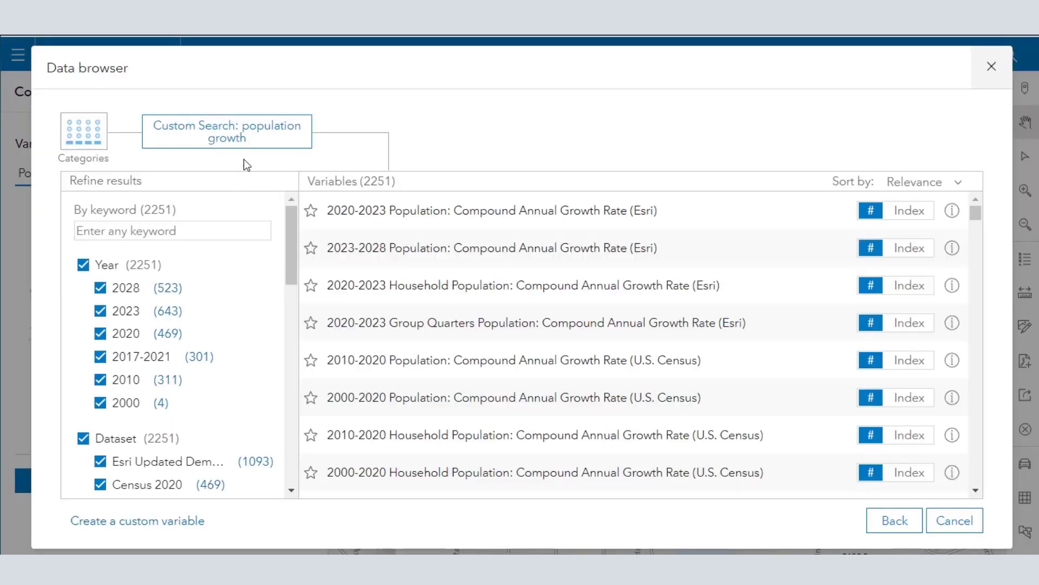
Search the Data browser for 'tap' and review tapestry variables like 2023 Dominant Tapestry Segment.
left_click(93, 156)
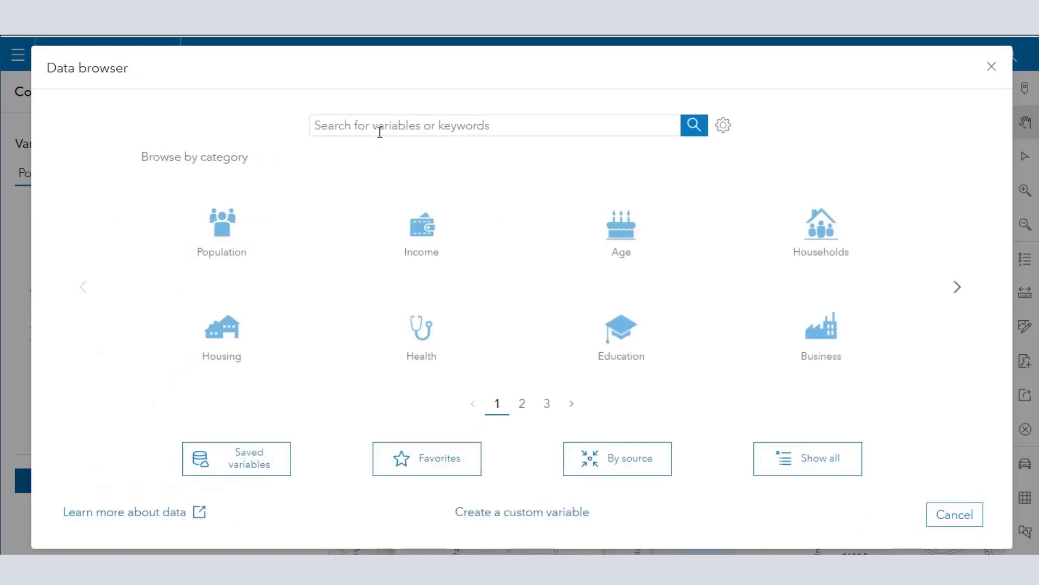
left_click(381, 128)
type("tapestry")
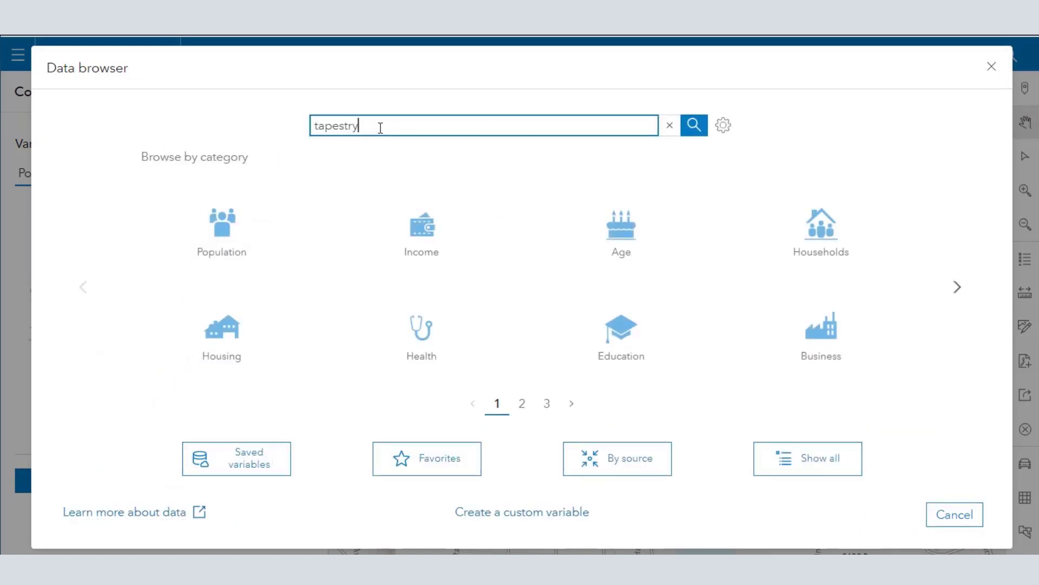
key("Return")
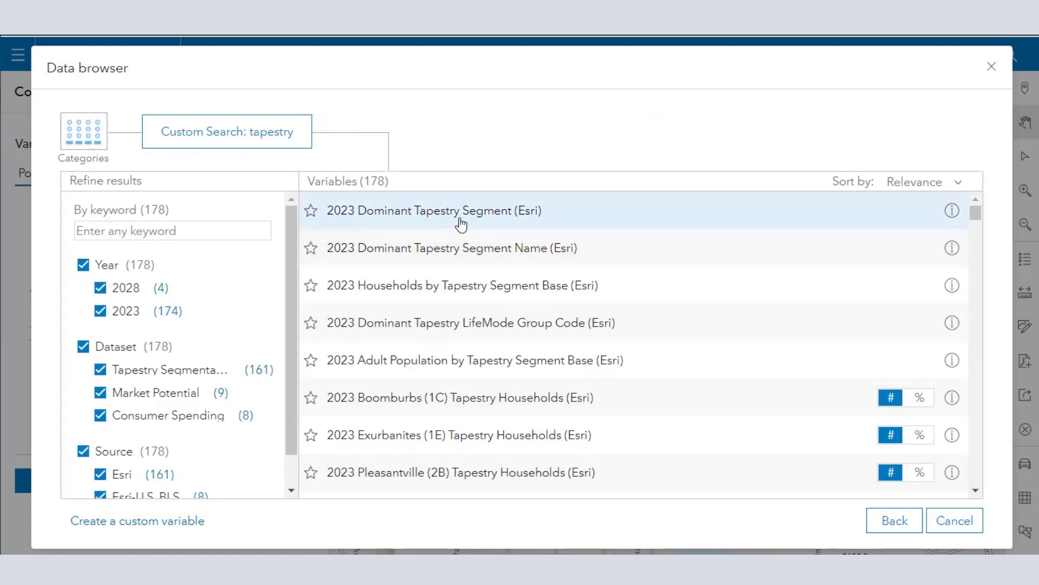
scroll(569, 325, "down", 10)
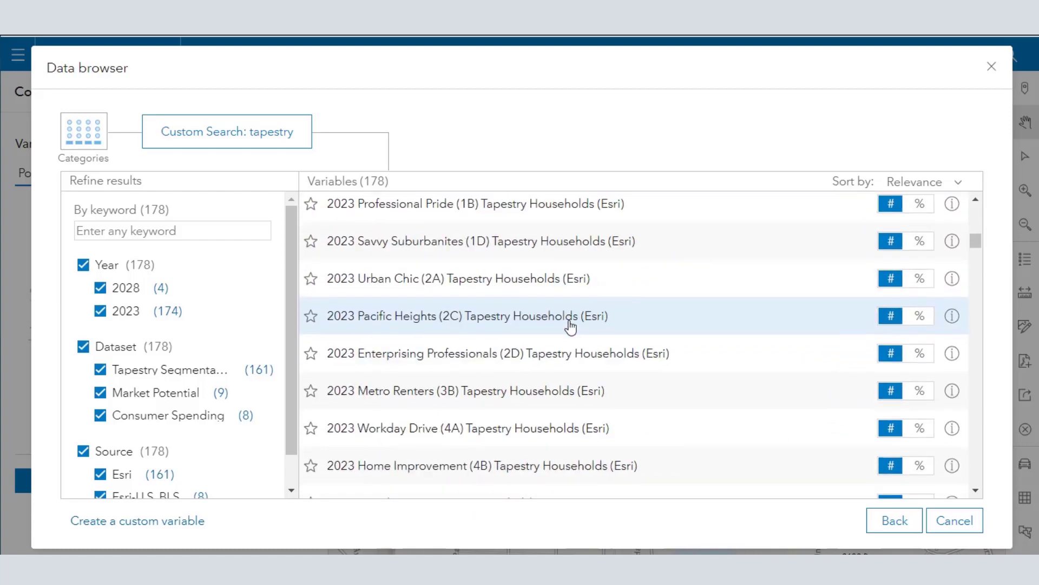
scroll(570, 326, "up", 10)
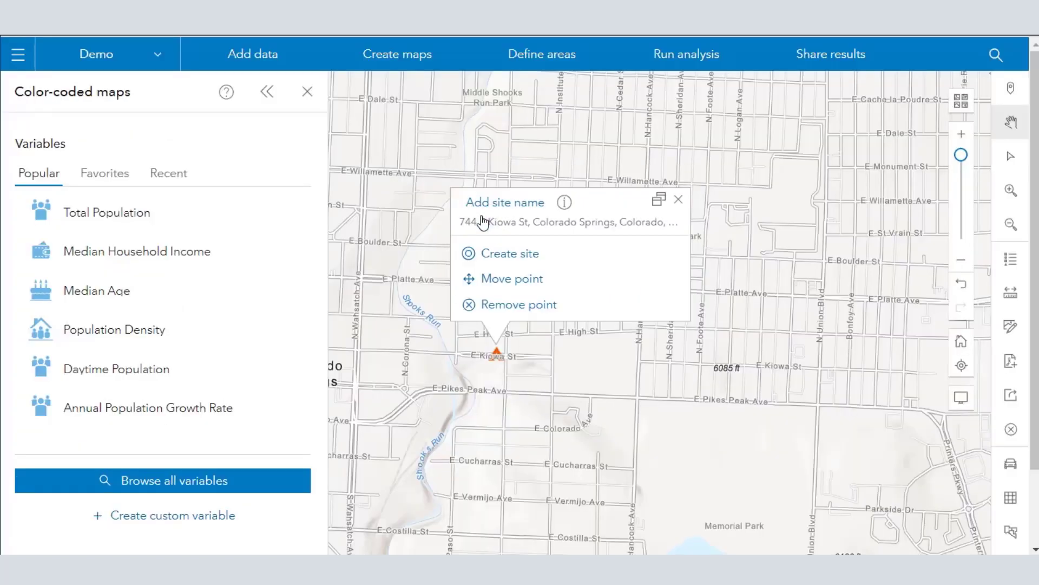
scroll(608, 405, "down", 2)
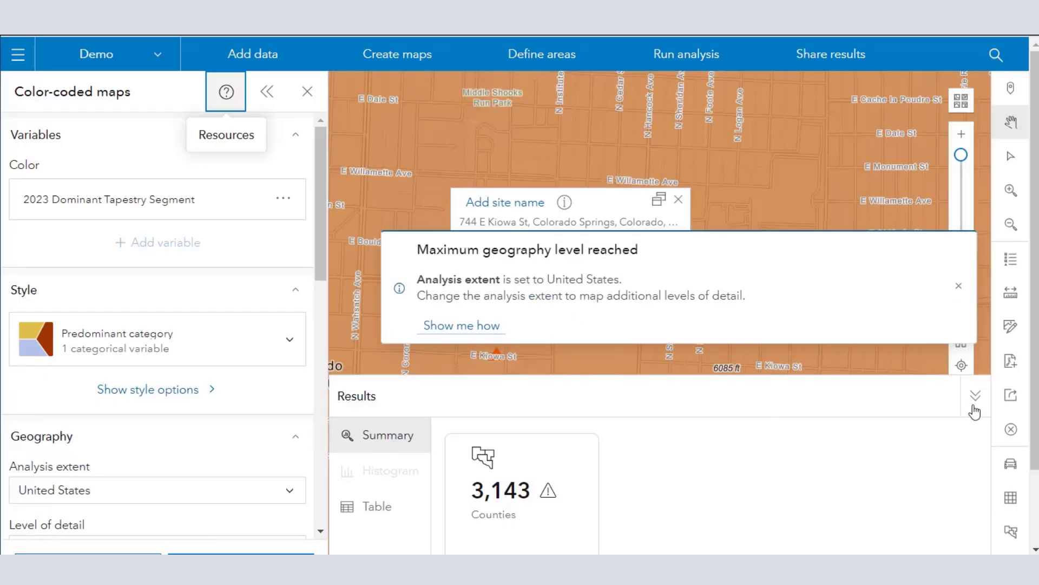
Collapse the results summary and zoom out over the tapestry-coloured county map.
left_click(976, 397)
mouse_move(741, 379)
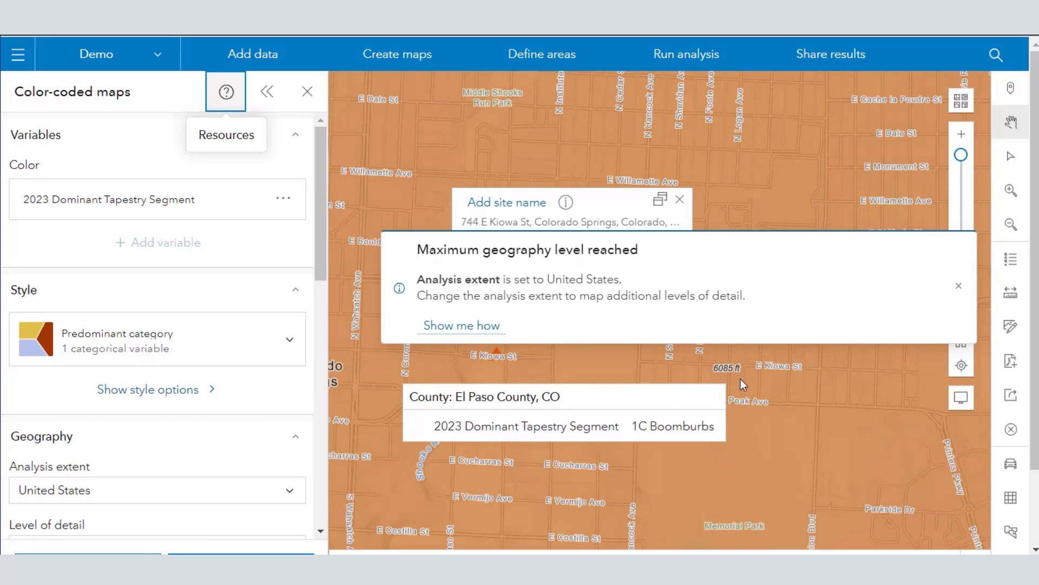
scroll(741, 379, "down", 2)
scroll(740, 383, "down", 2)
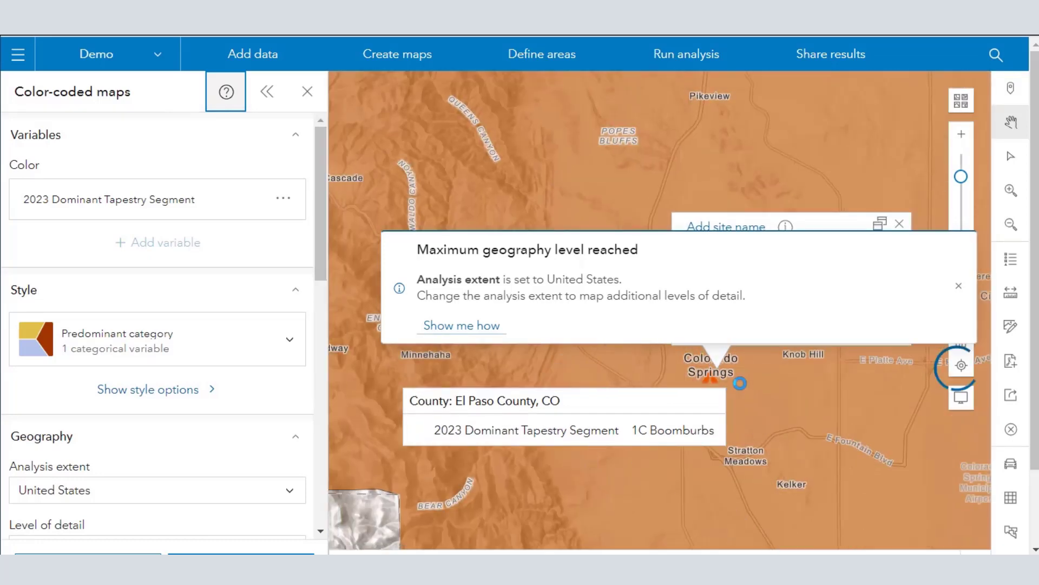
scroll(740, 383, "down", 1)
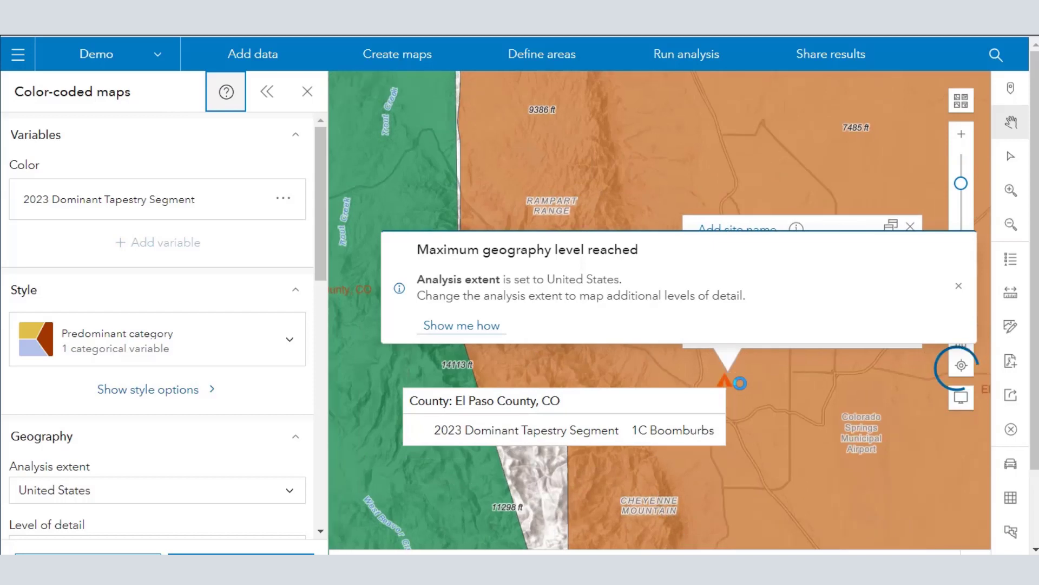
scroll(740, 382, "down", 1)
scroll(740, 383, "down", 1)
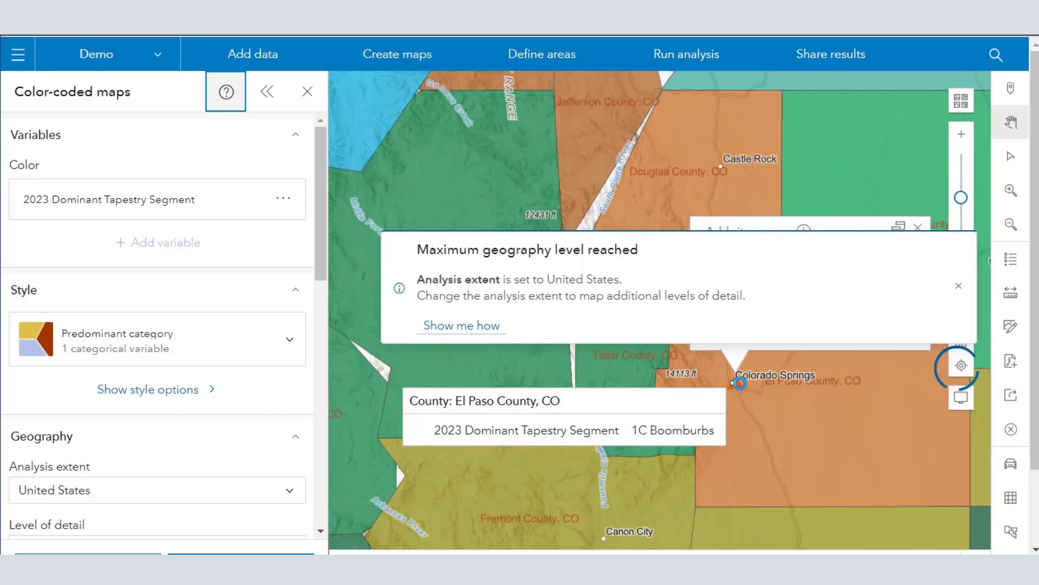
scroll(740, 382, "down", 1)
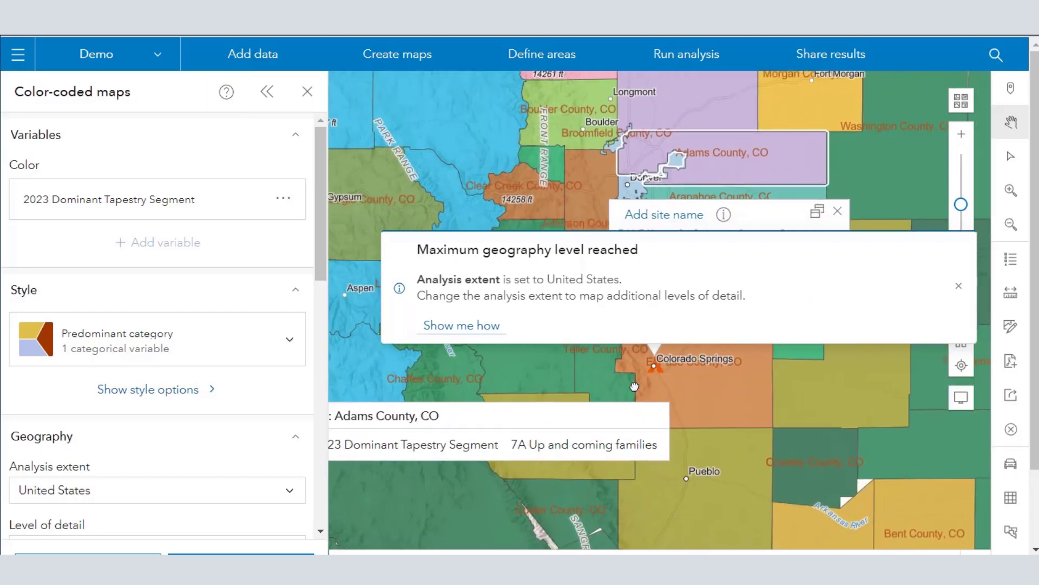
Dismiss the maximum geography notice and site popup, then select Kit Carson County (6F Heartland).
left_click(958, 287)
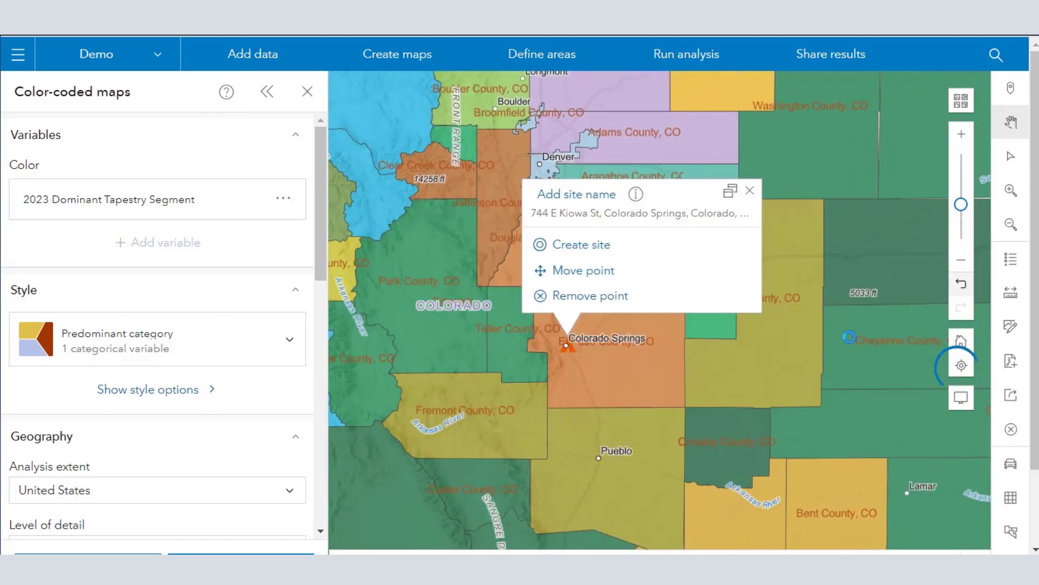
left_click(746, 195)
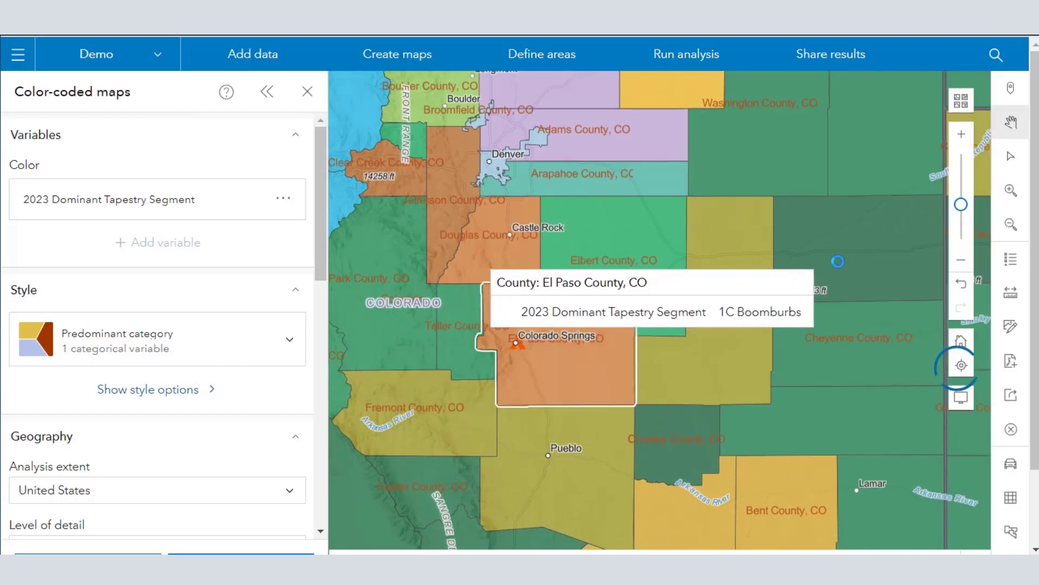
left_click(855, 255)
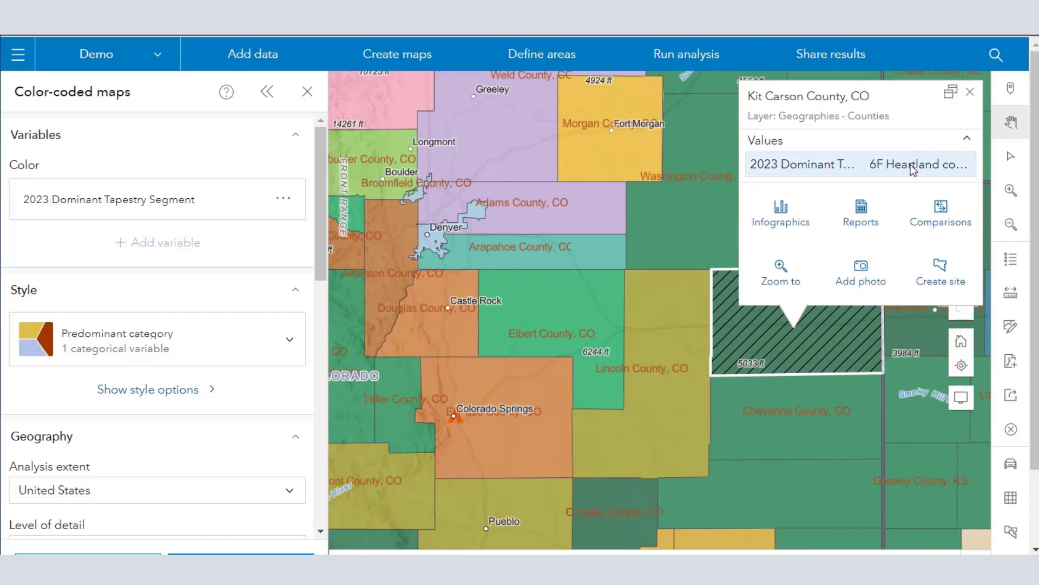
Run Kit Carson County's Dominant Tapestry Profile infographic and open the Heartland Communities segment details.
left_click(801, 214)
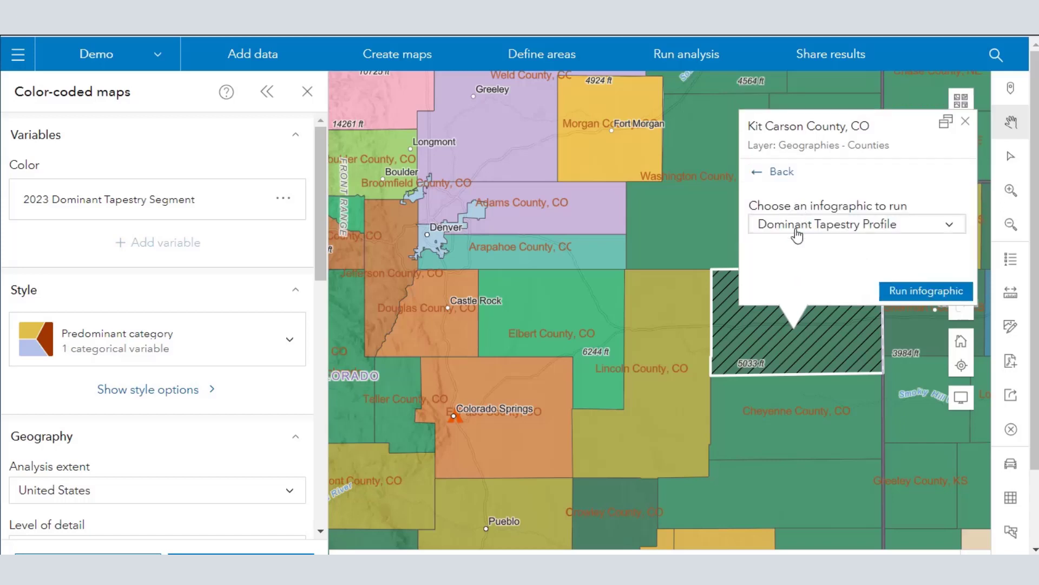
left_click(921, 291)
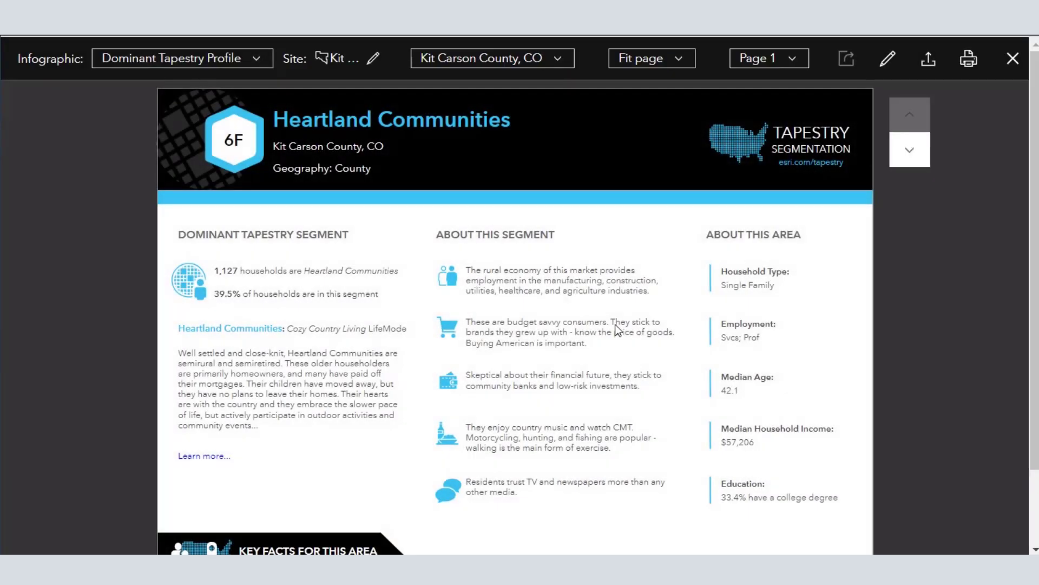
scroll(612, 325, "down", 2)
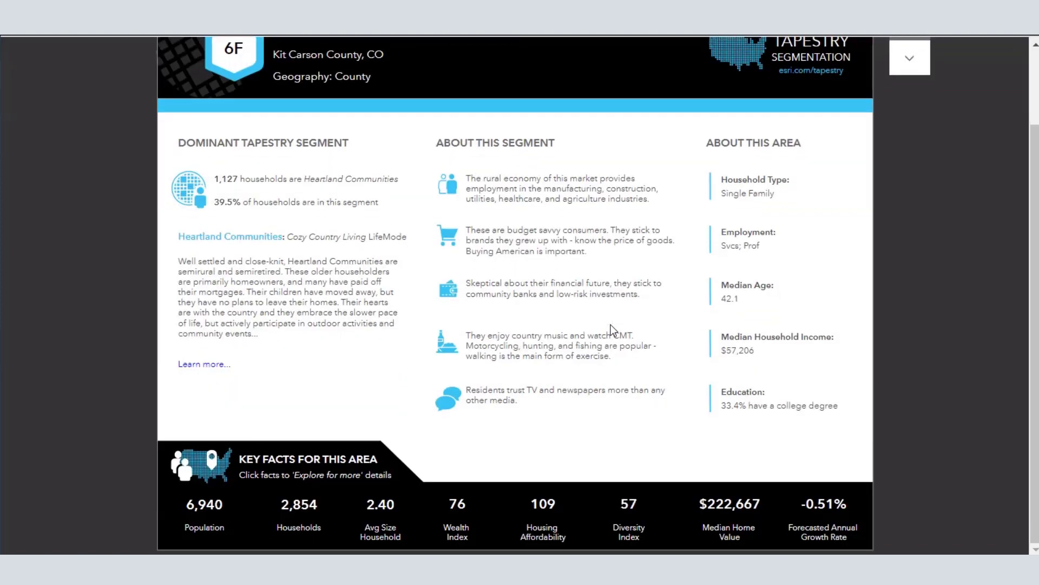
scroll(611, 325, "up", 2)
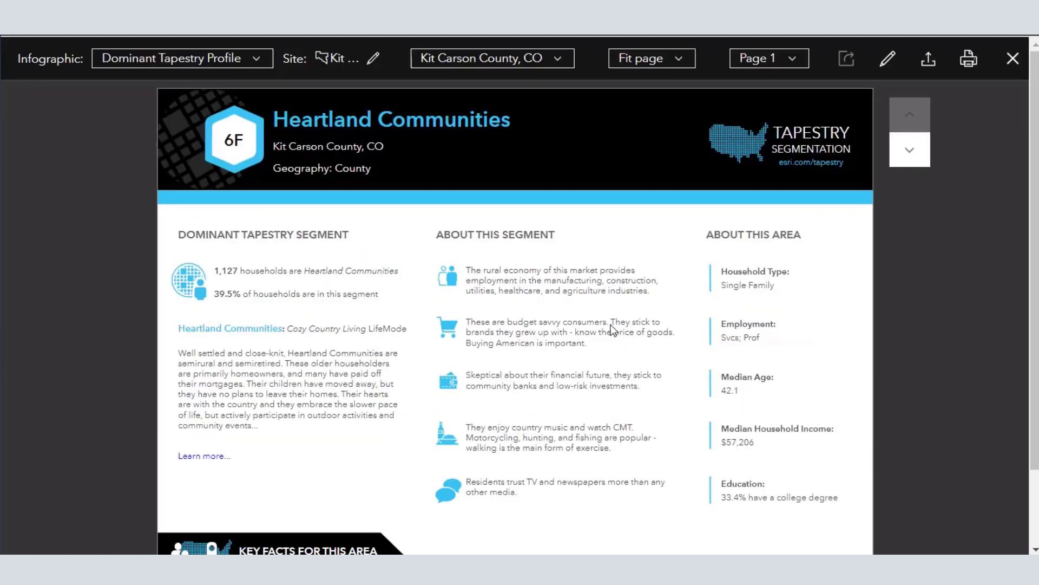
left_click(211, 456)
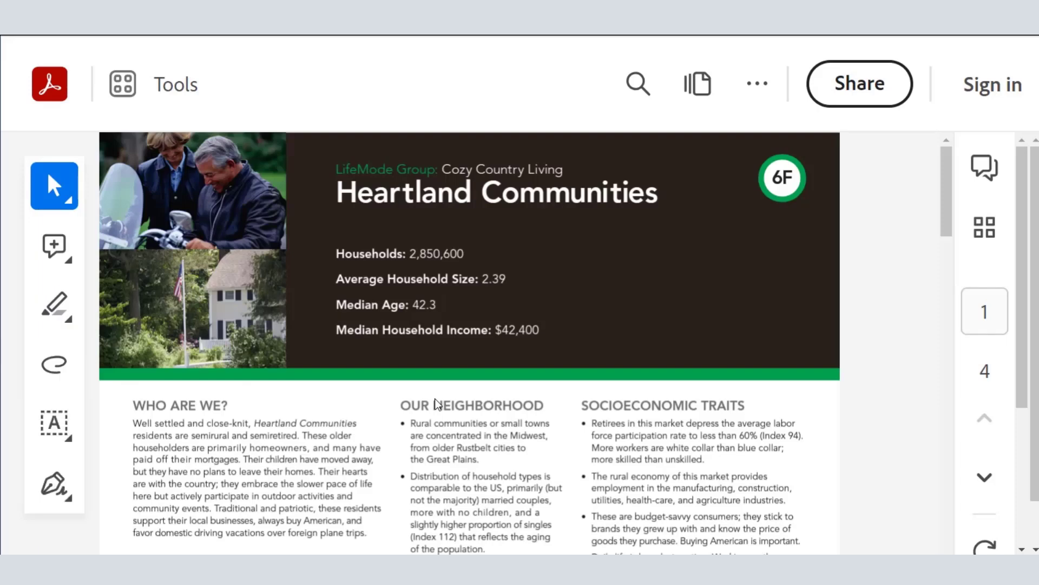
Scroll through all four pages of the 6F Heartland Communities segment profile PDF.
scroll(437, 403, "down", 3)
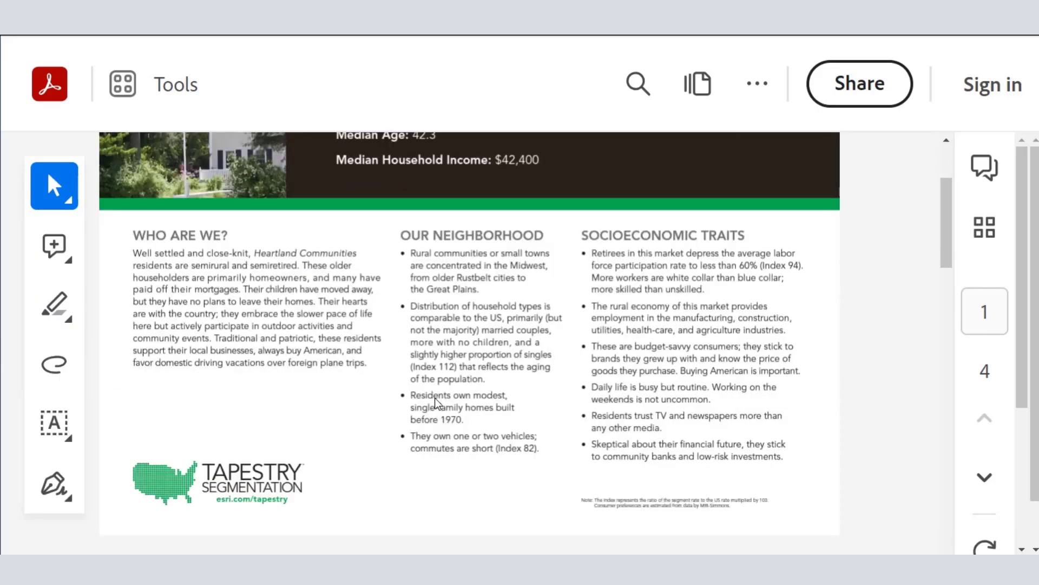
scroll(436, 402, "down", 13)
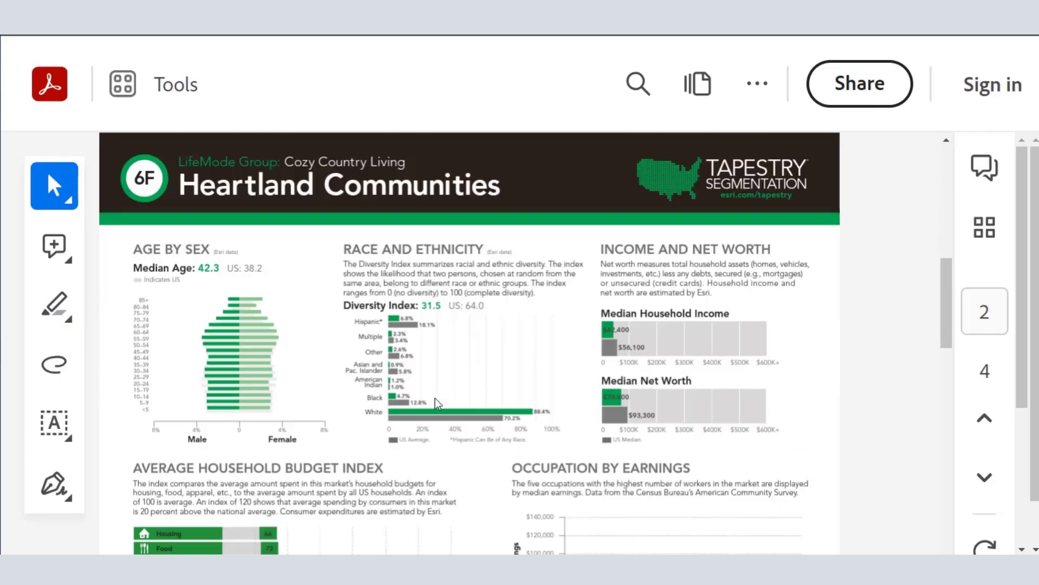
scroll(379, 387, "up", 5)
scroll(275, 370, "down", 20)
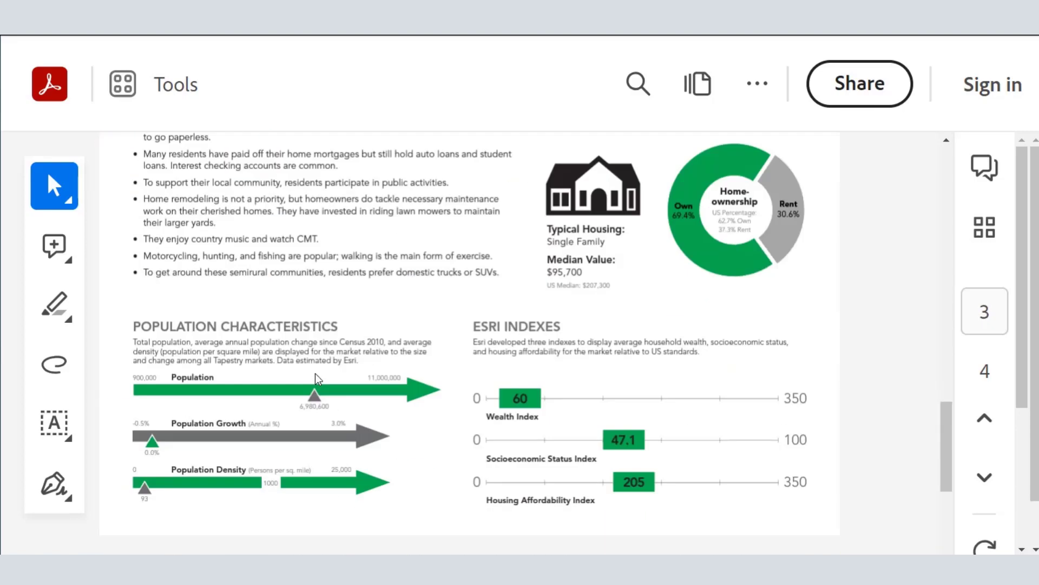
scroll(317, 379, "down", 5)
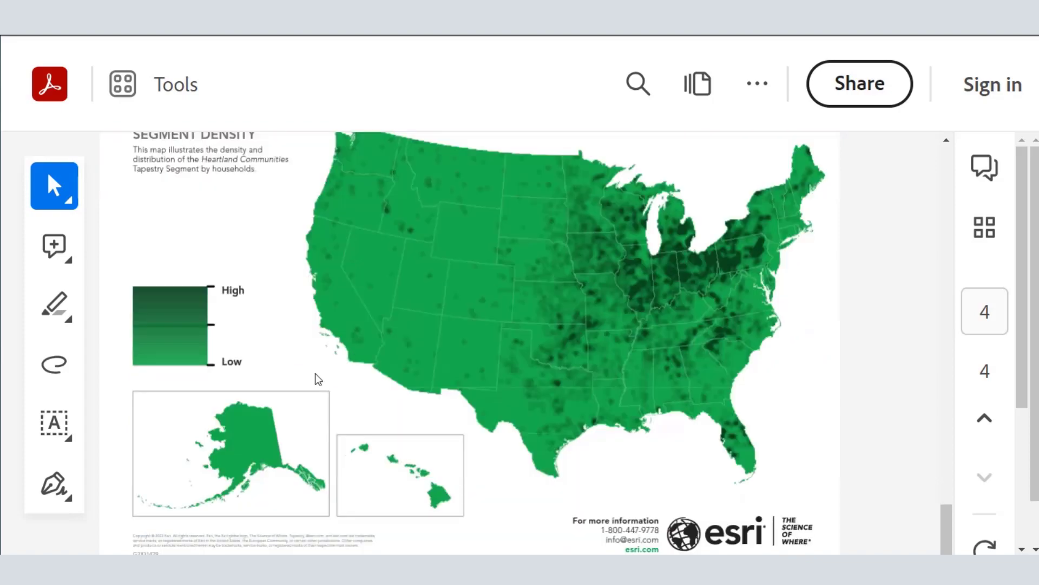
scroll(316, 377, "up", 2)
scroll(324, 377, "down", 2)
scroll(340, 377, "down", 1)
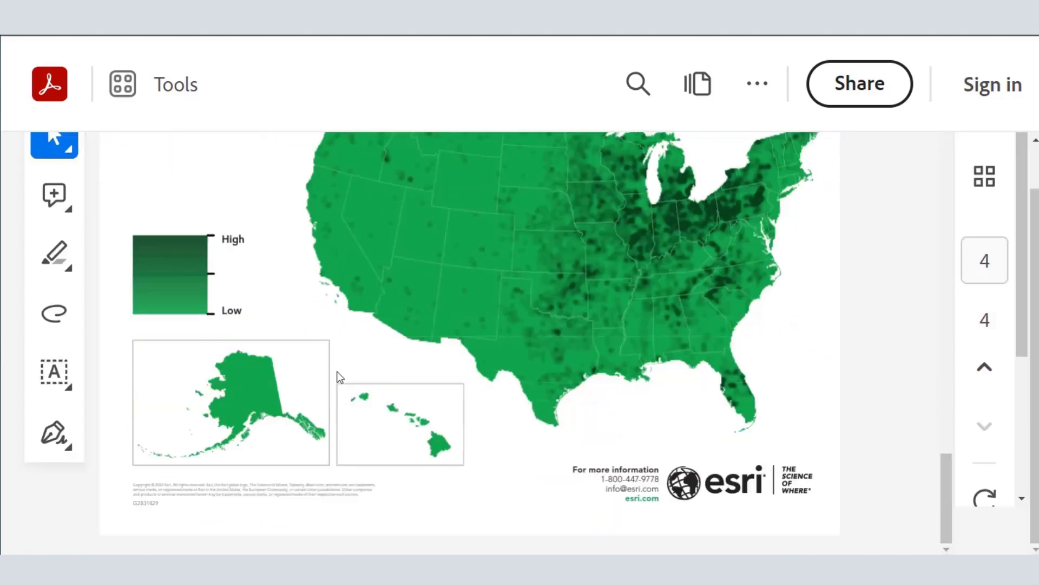
scroll(338, 376, "up", 20)
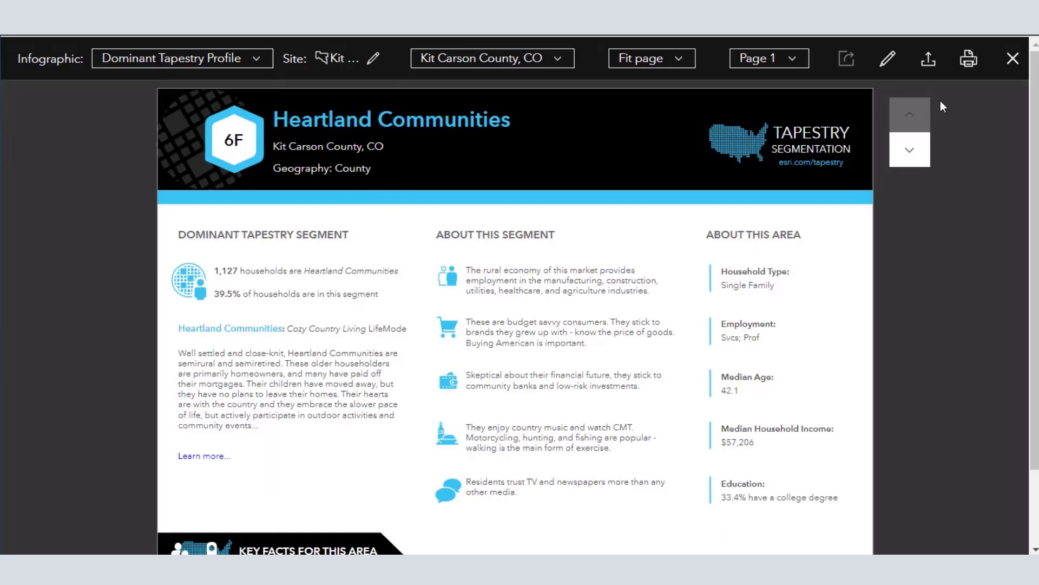
Close the Kit Carson infographic and select El Paso County, shown as 1C Boomburbs.
left_click(1013, 59)
mouse_move(674, 361)
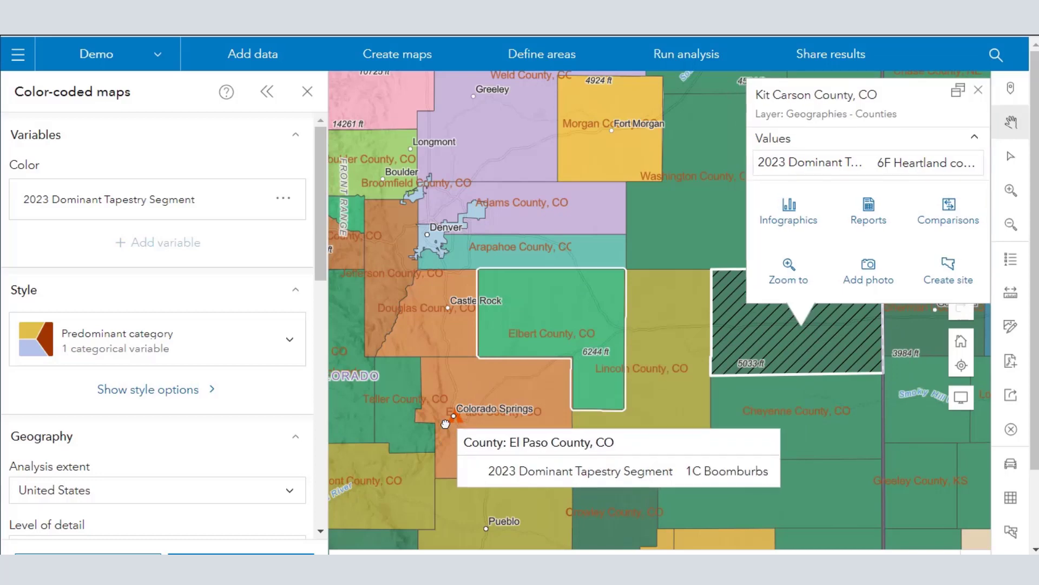
scroll(451, 422, "up", 3)
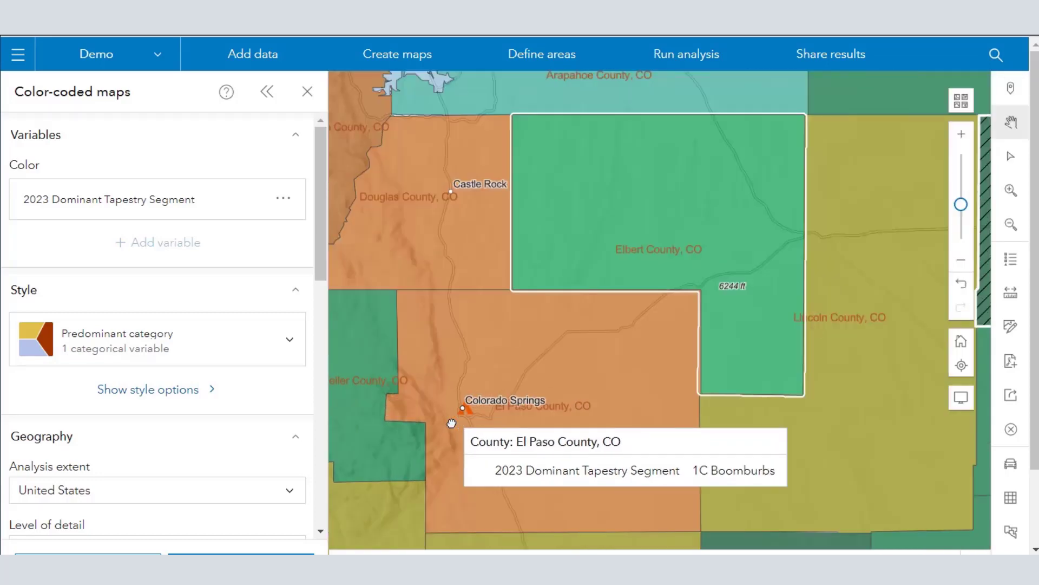
left_click(463, 406)
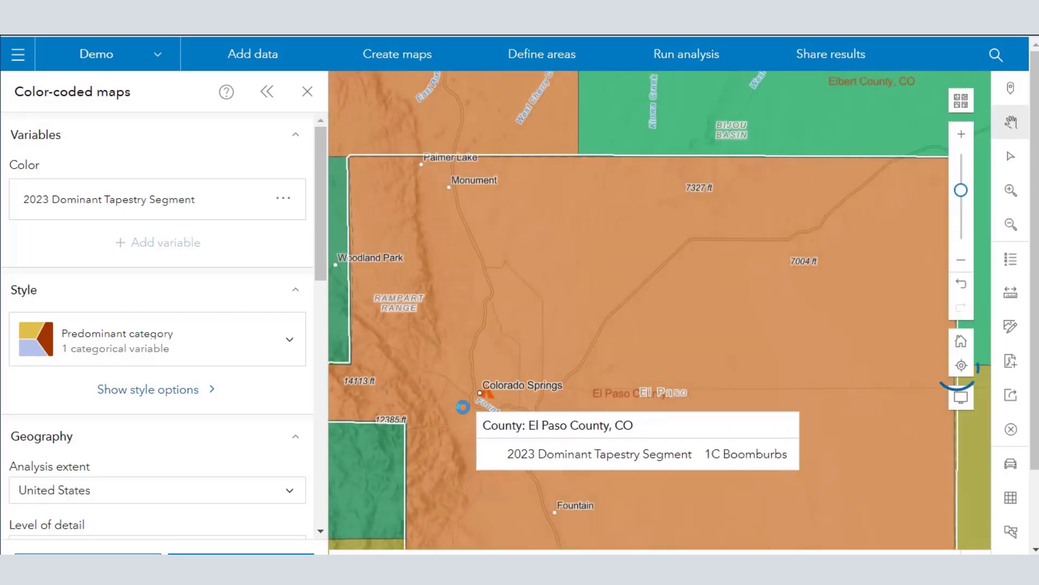
scroll(463, 406, "up", 2)
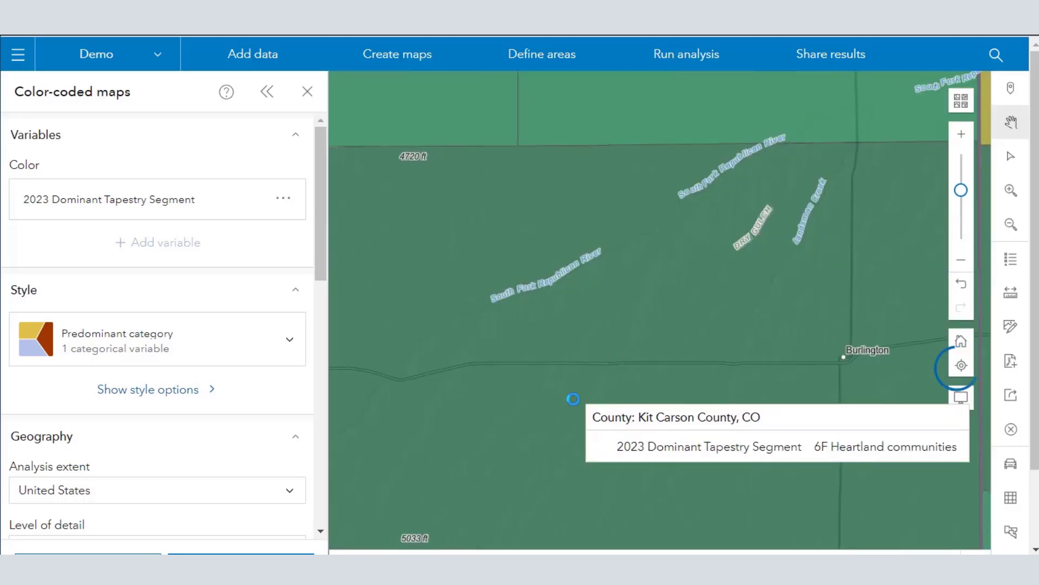
scroll(574, 399, "down", 5)
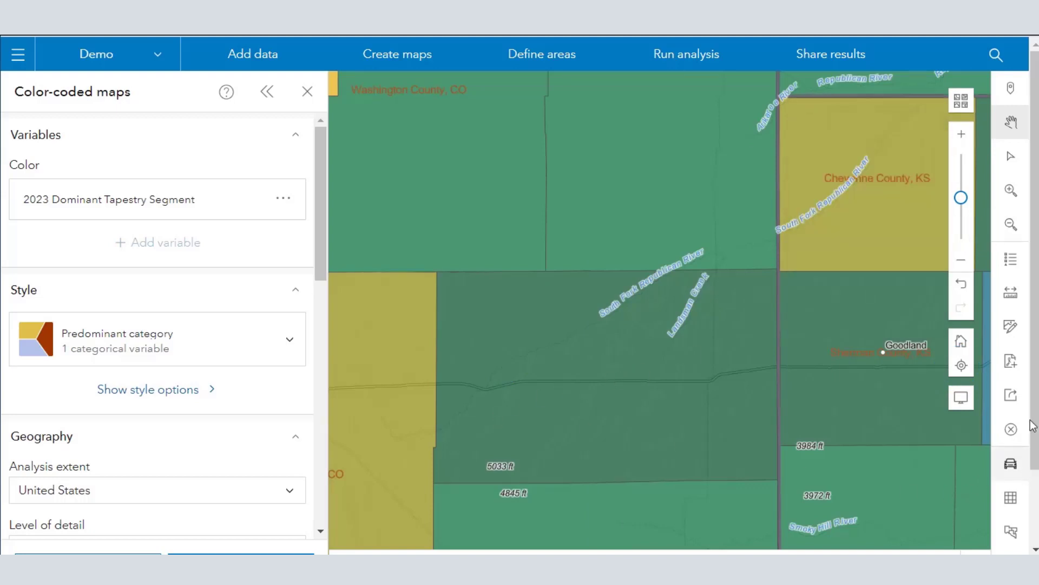
left_click(996, 55)
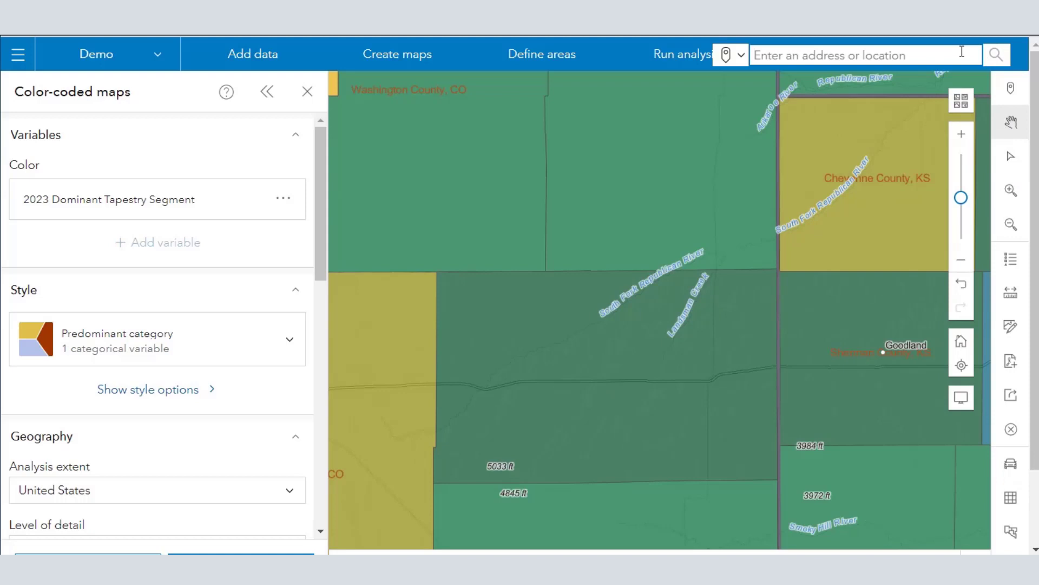
Find 'colorado springs, co' on the map, dismiss its popup, and scroll the panel to Geography.
type("colorado springs")
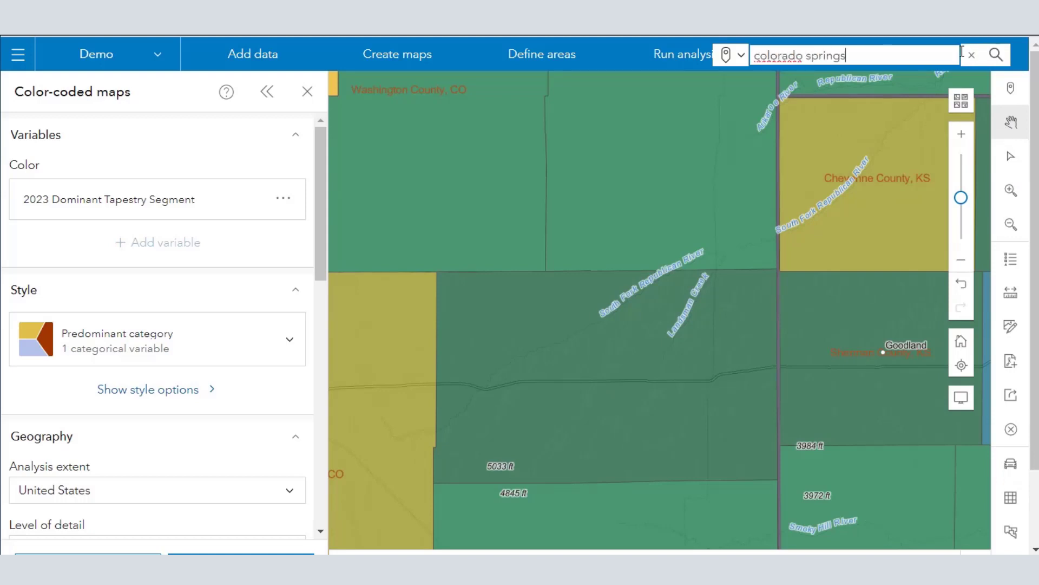
type(", co")
key("Return")
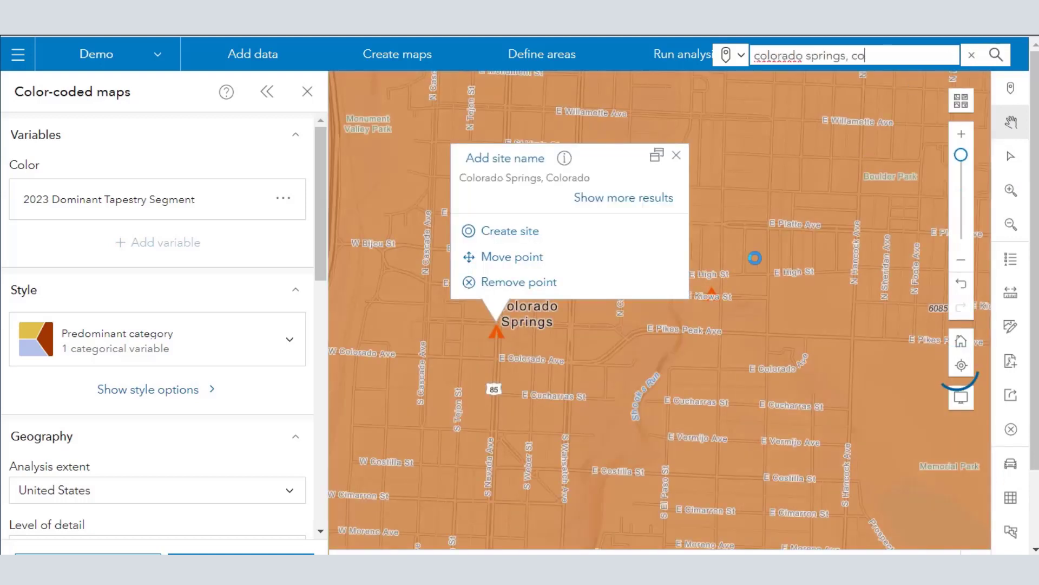
left_click(676, 155)
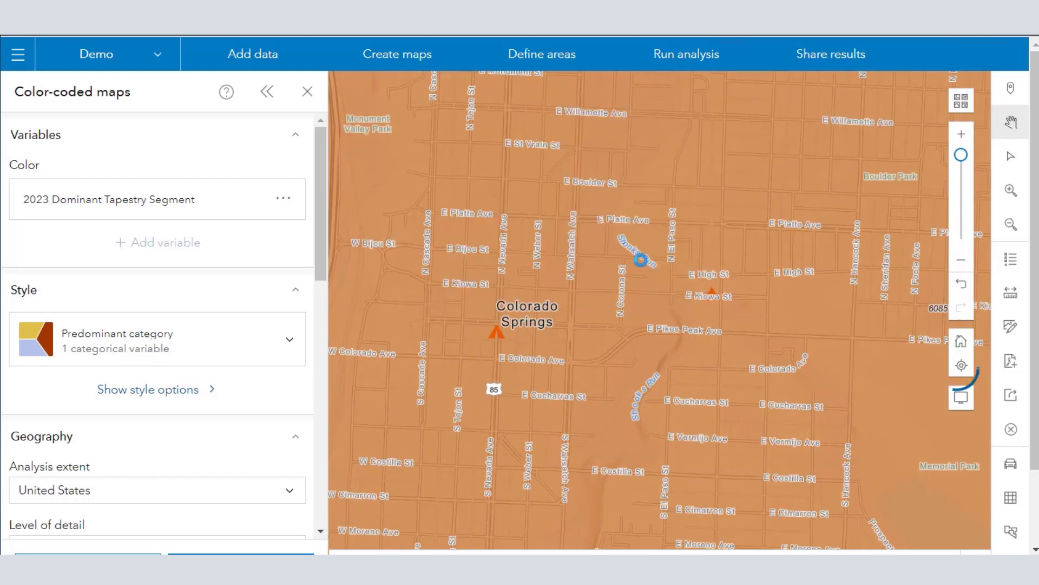
scroll(629, 268, "down", 2)
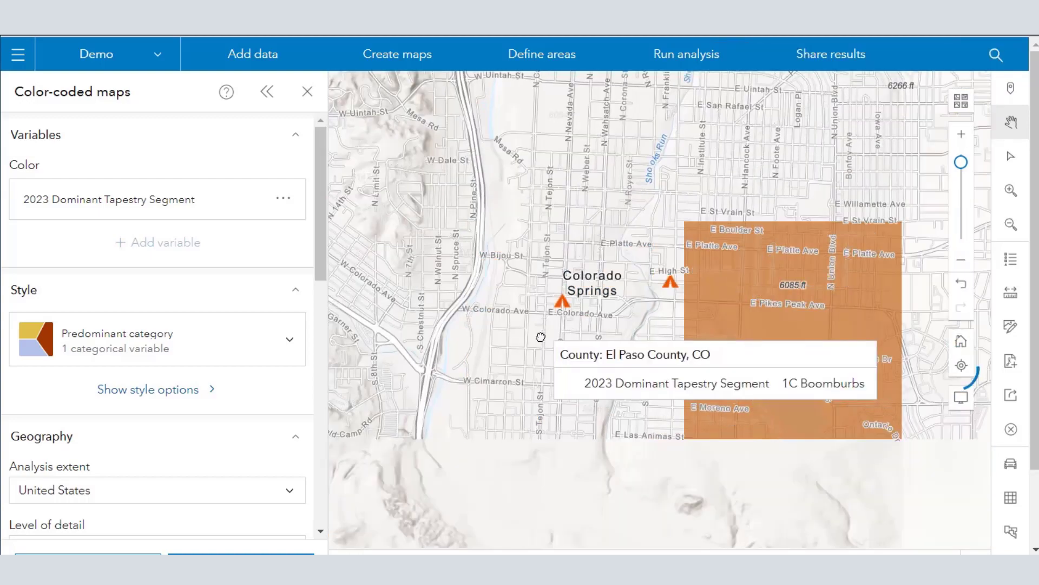
scroll(540, 337, "down", 1)
scroll(181, 399, "down", 3)
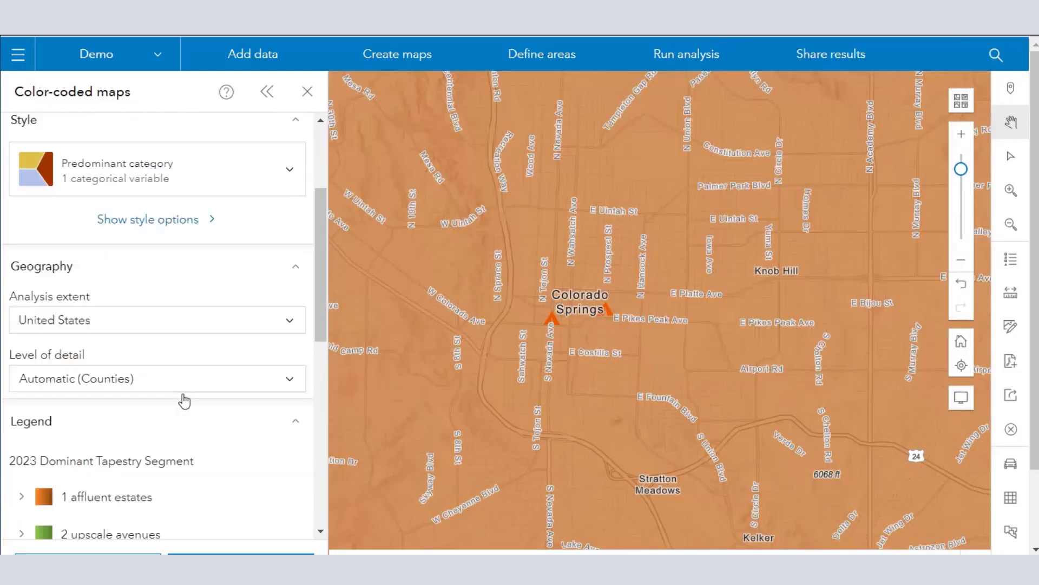
Set Analysis extent to Current map extent so Colorado Springs block groups show tapestry segments.
left_click(139, 389)
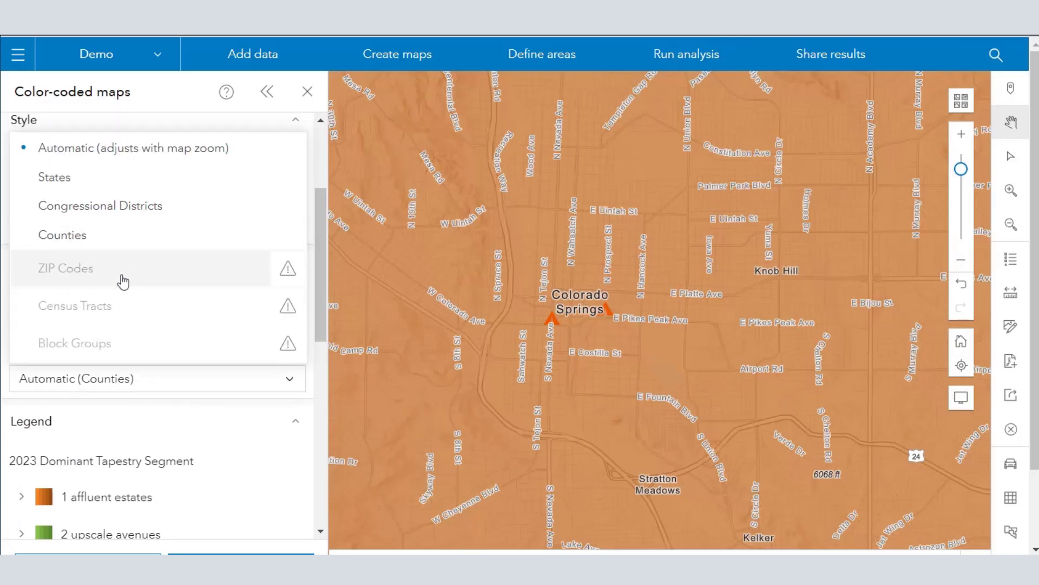
mouse_move(285, 273)
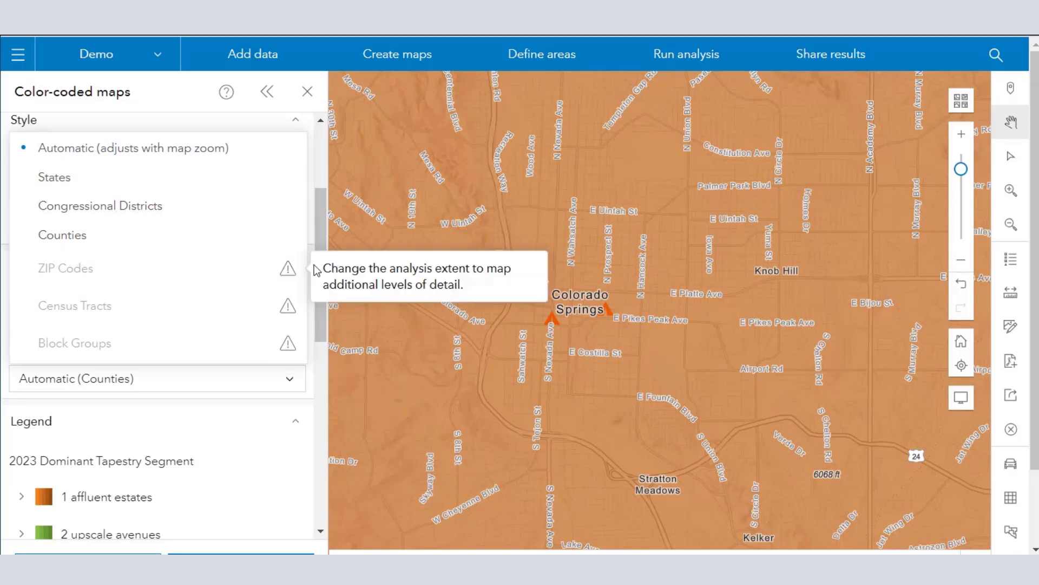
left_click_drag(323, 227, 324, 181)
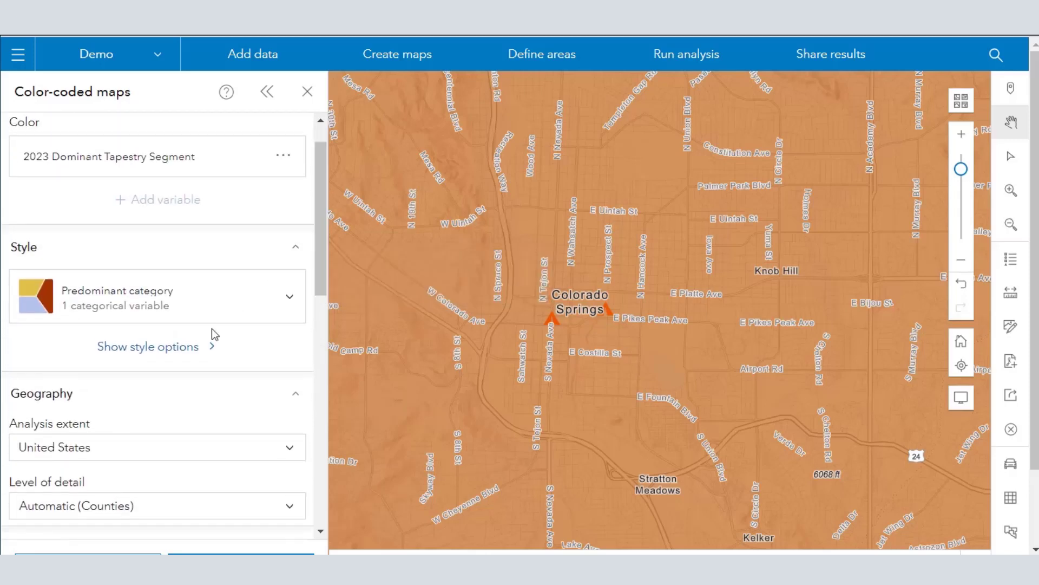
scroll(208, 342, "down", 3)
left_click(194, 345)
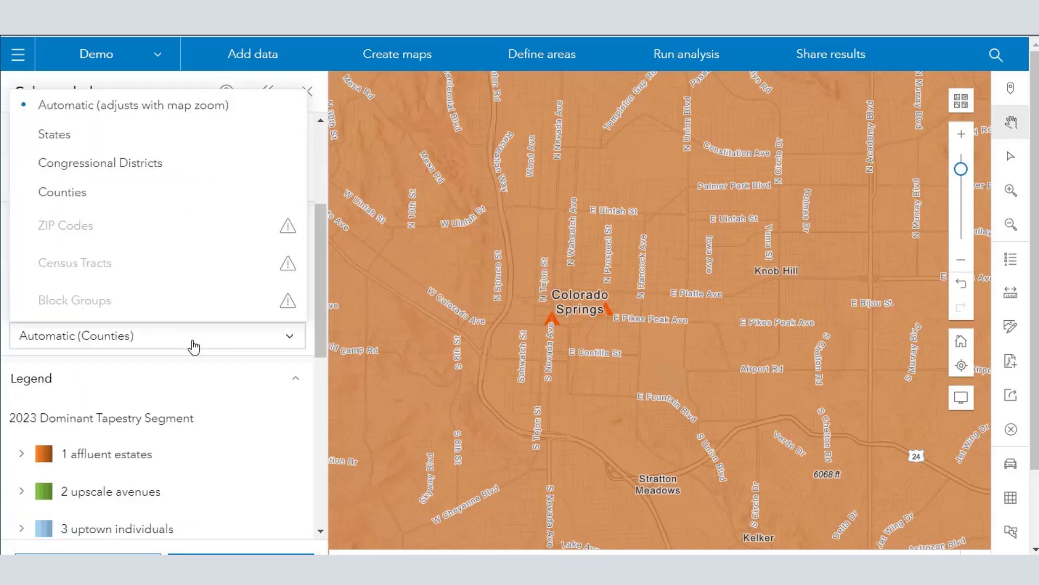
left_click(194, 346)
left_click(194, 345)
left_click(194, 345)
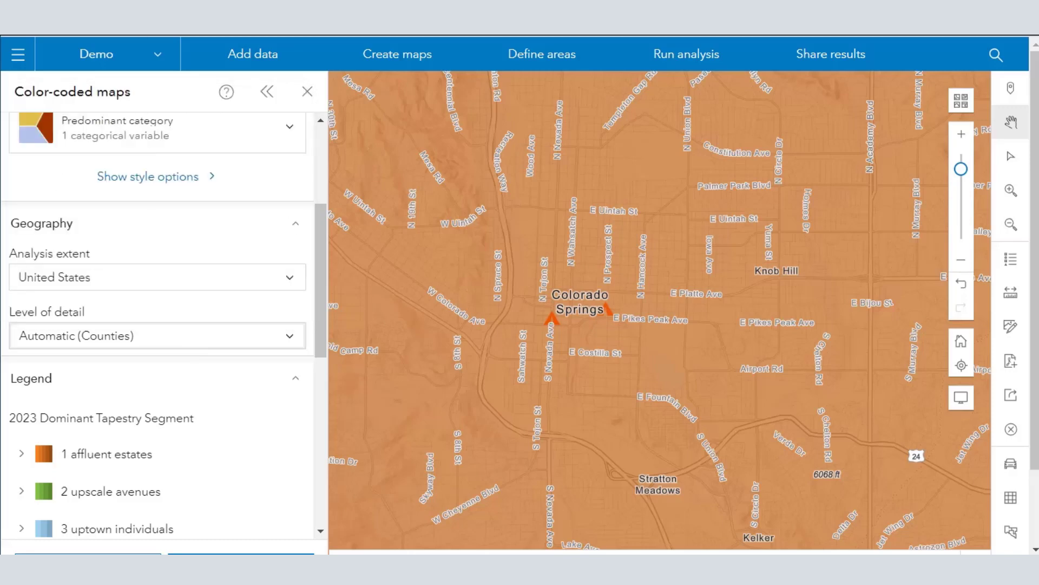
left_click(162, 276)
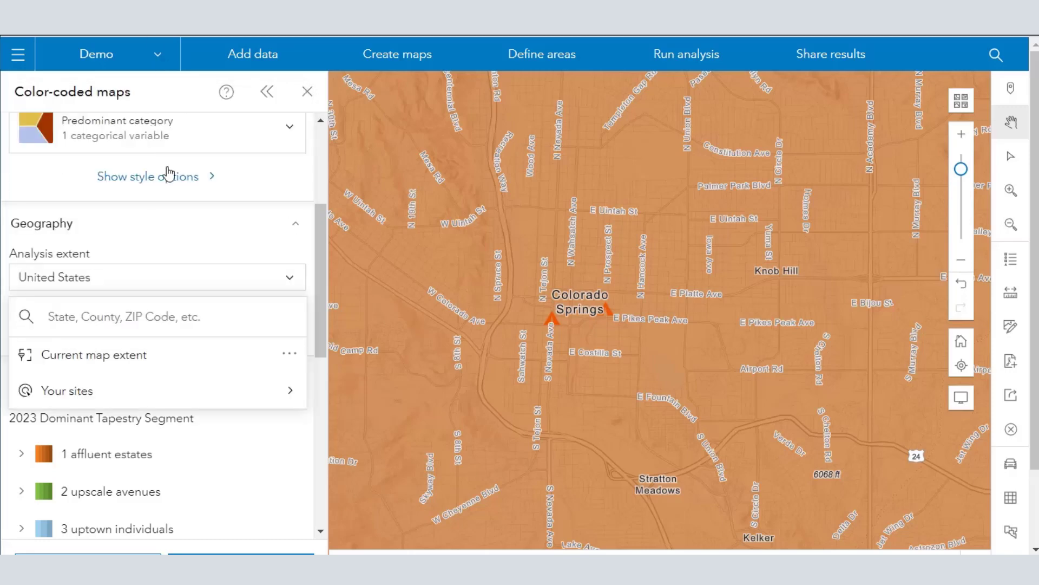
left_click(130, 366)
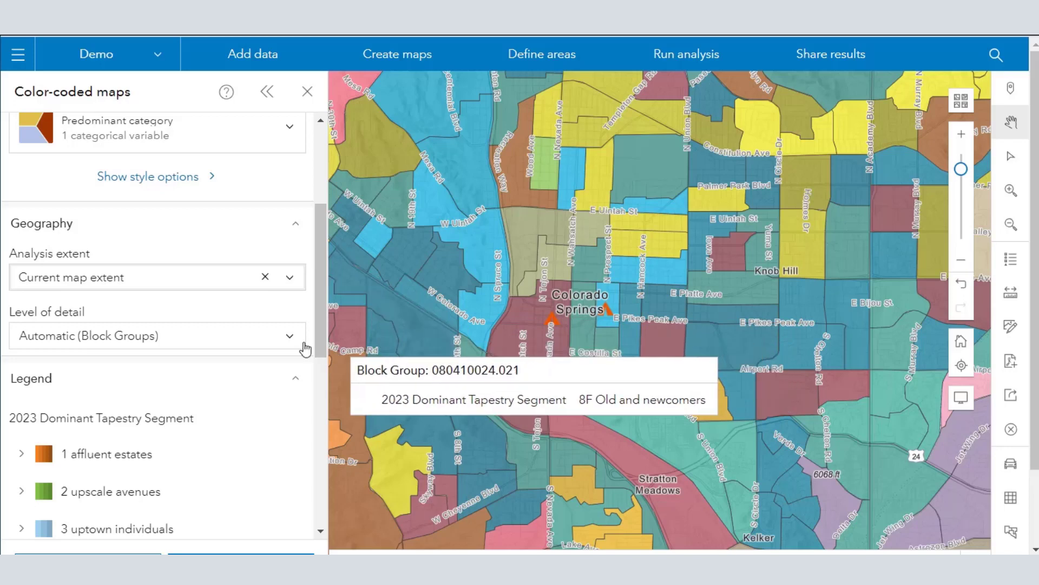
left_click_drag(318, 341, 332, 404)
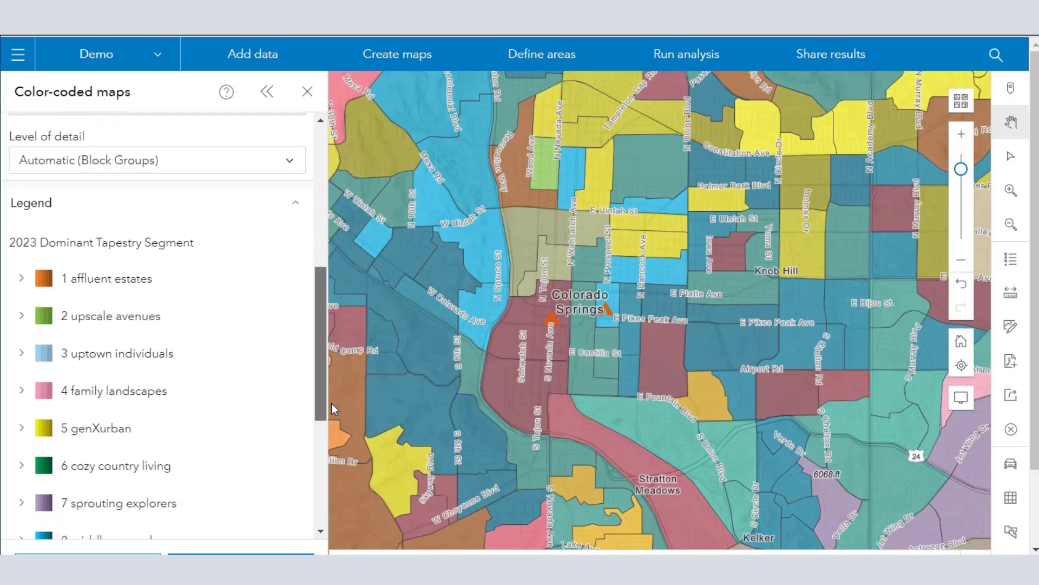
Select block group 080410024.022 and pick the Retail Goods and Services Expenditures report under My reports.
left_click(439, 359)
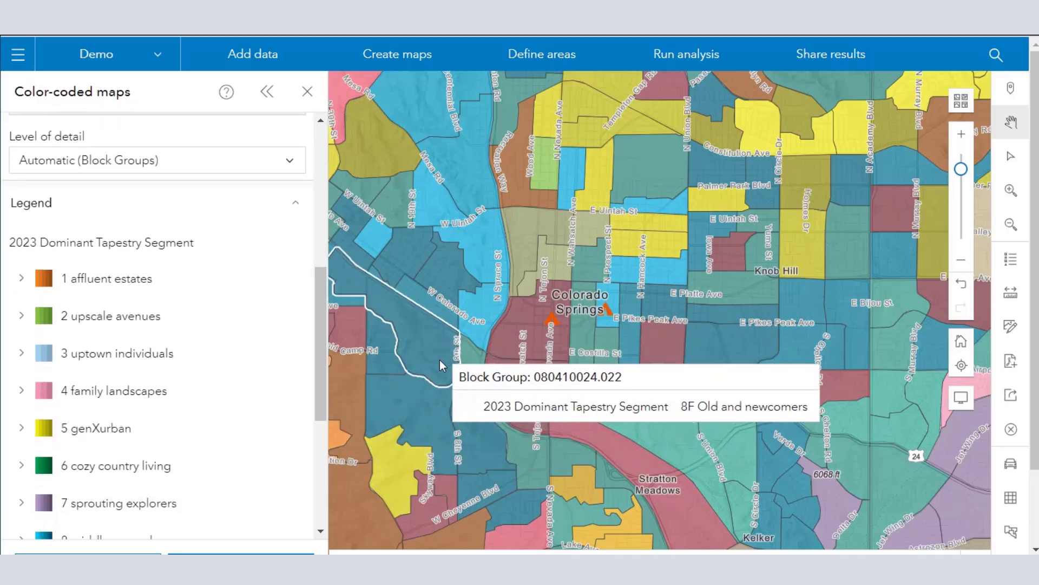
left_click(507, 254)
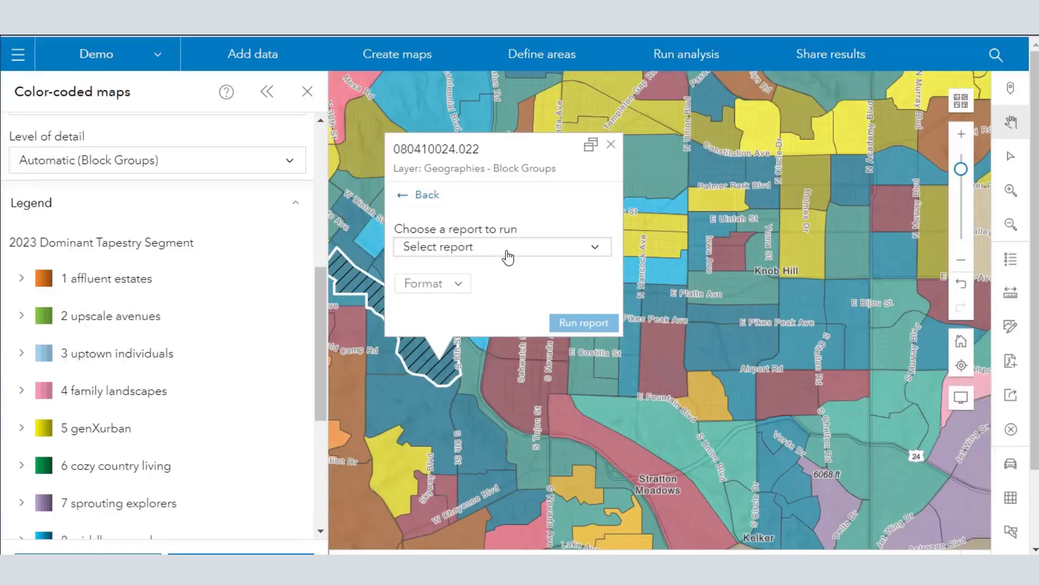
left_click(506, 255)
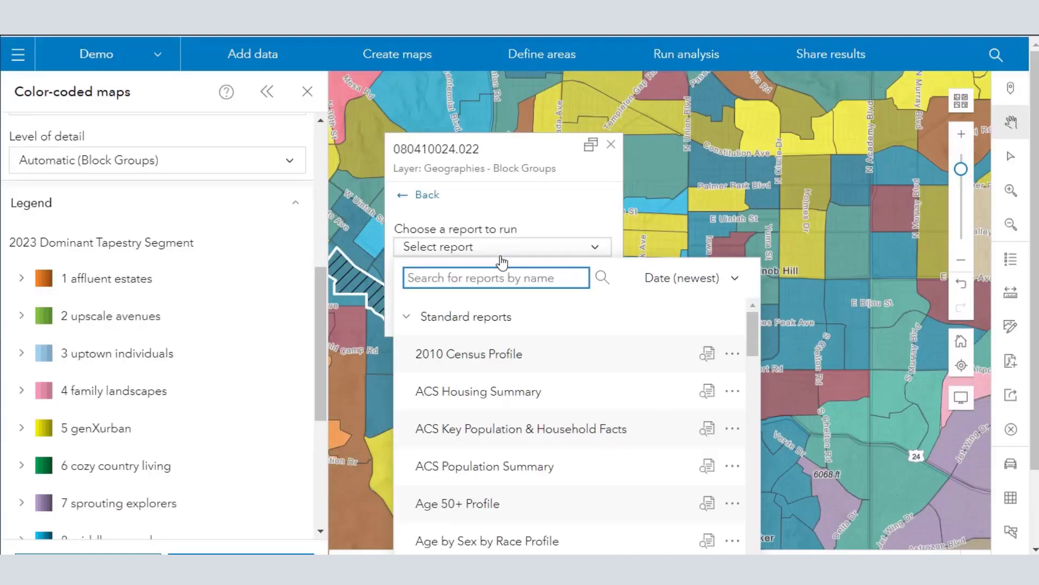
left_click(507, 224)
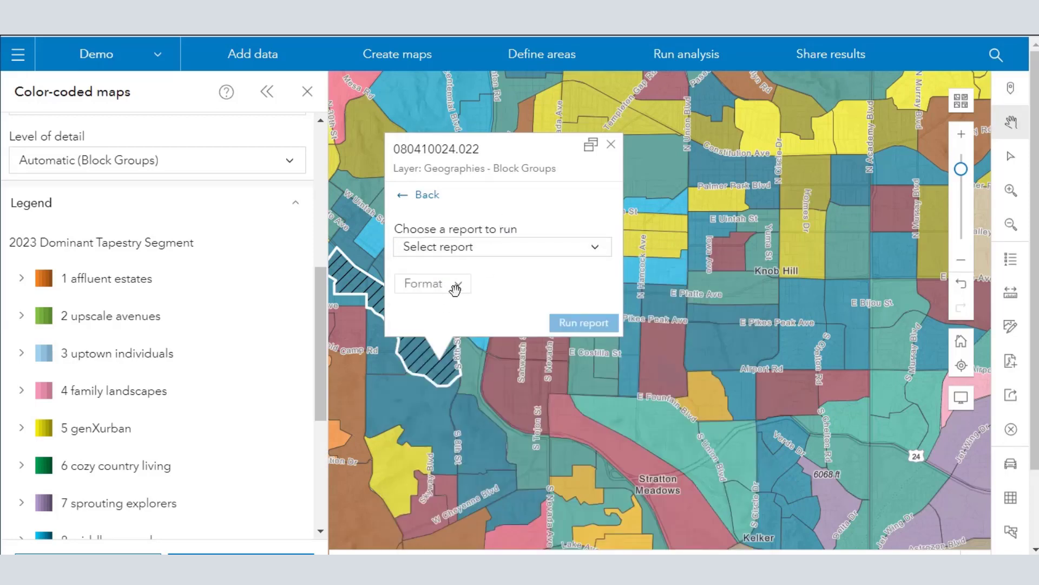
left_click(468, 250)
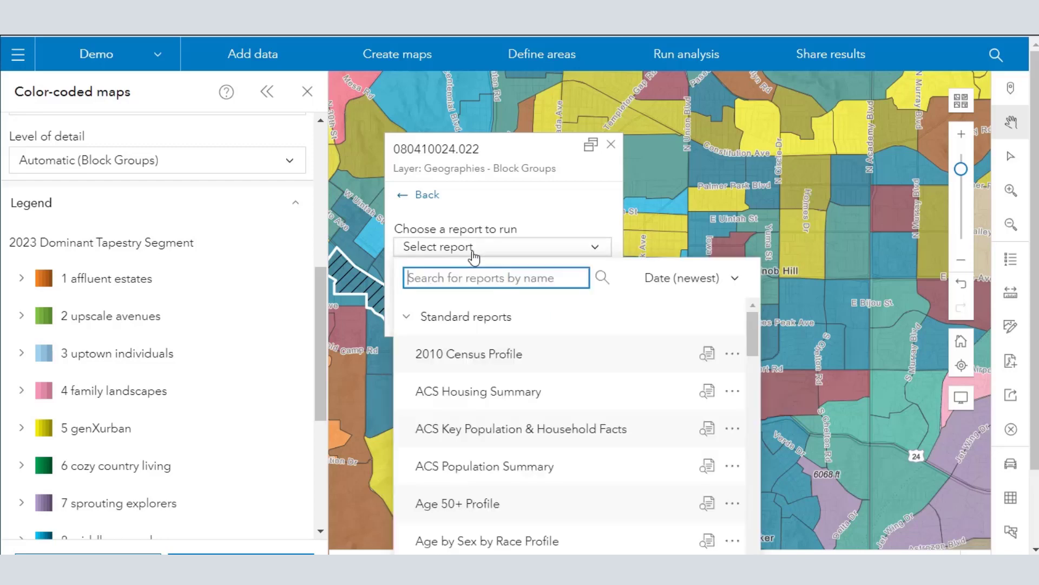
left_click(462, 319)
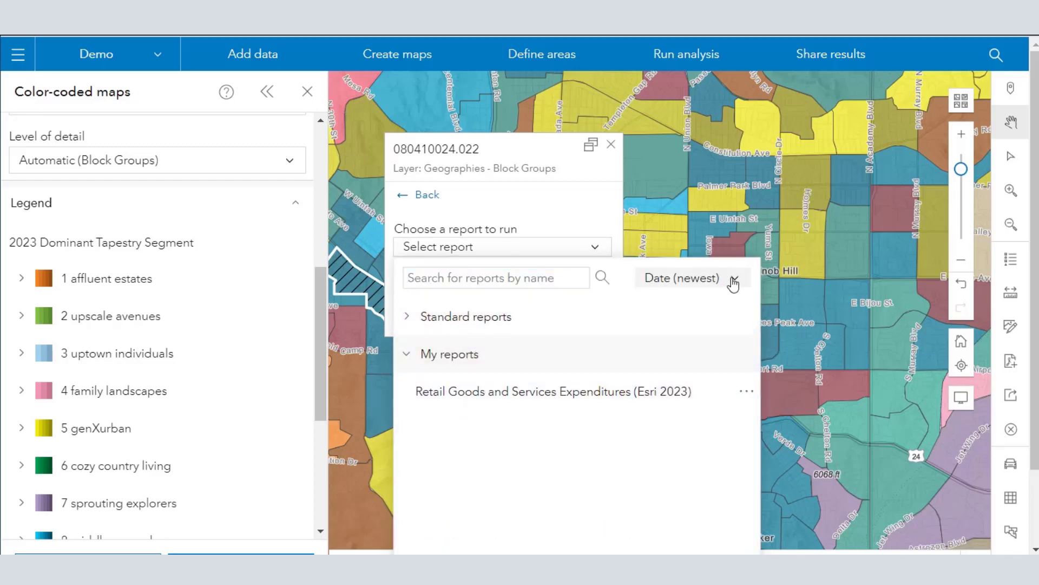
left_click(595, 218)
left_click(463, 247)
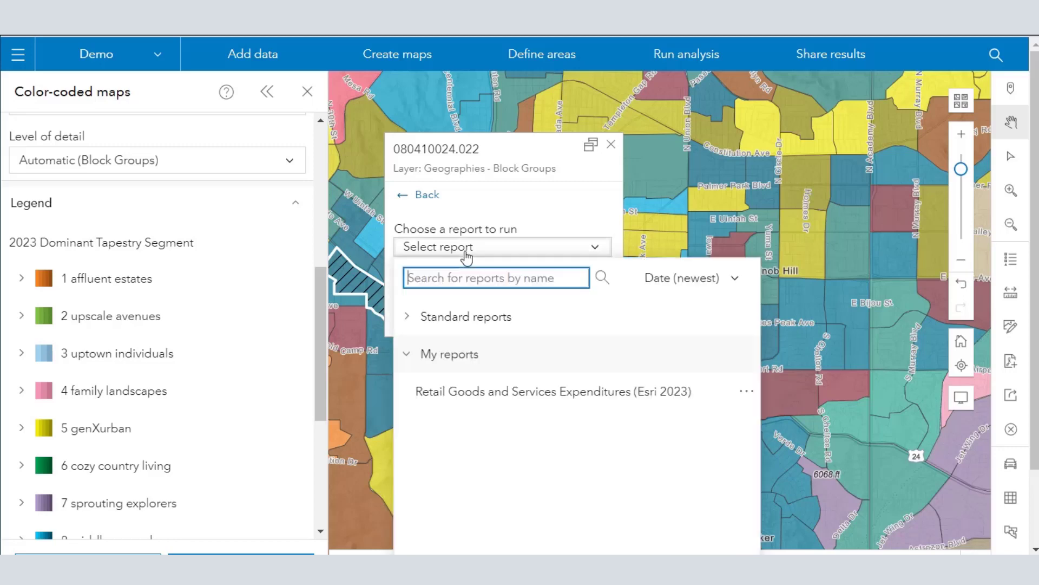
left_click(446, 390)
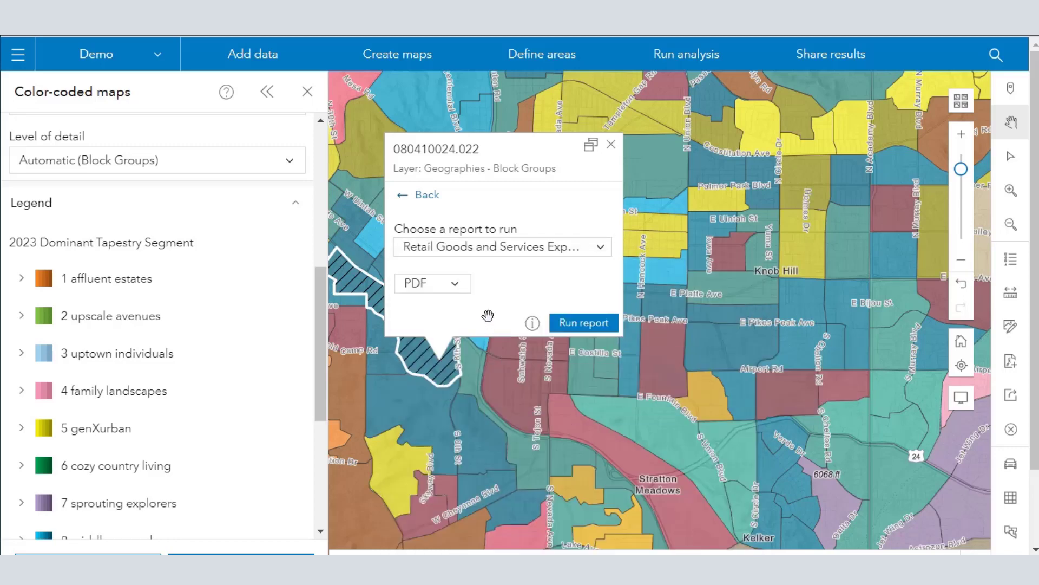
Run the report as a PDF and open the saved copy from Previously run reports.
left_click(460, 293)
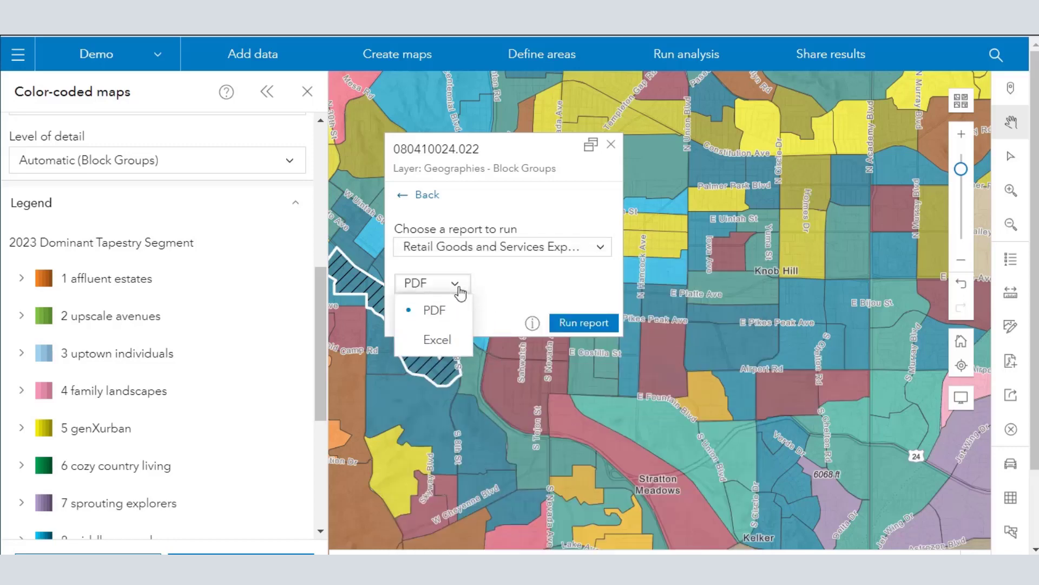
left_click(493, 270)
left_click(573, 325)
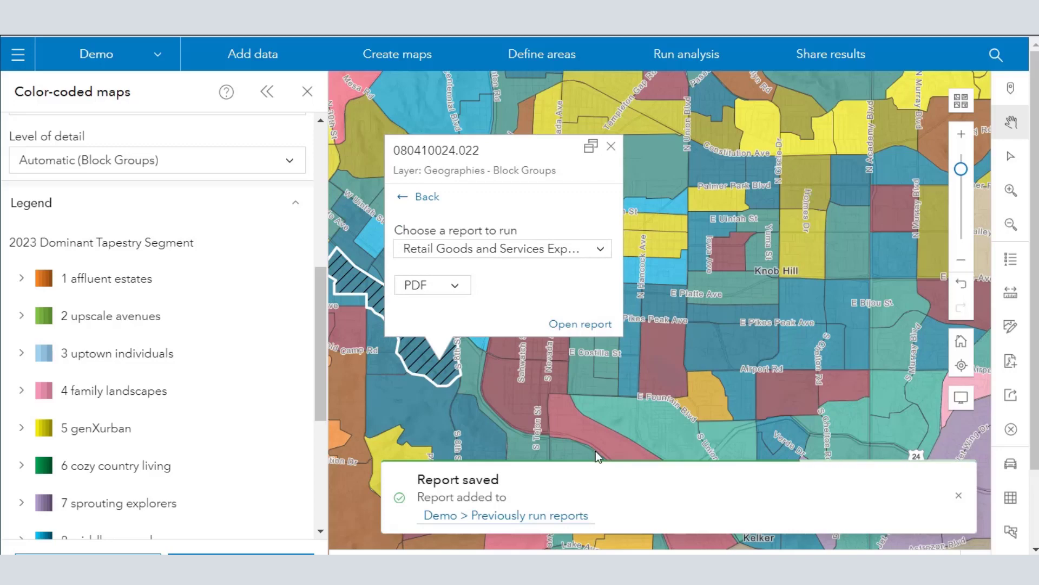
left_click(486, 517)
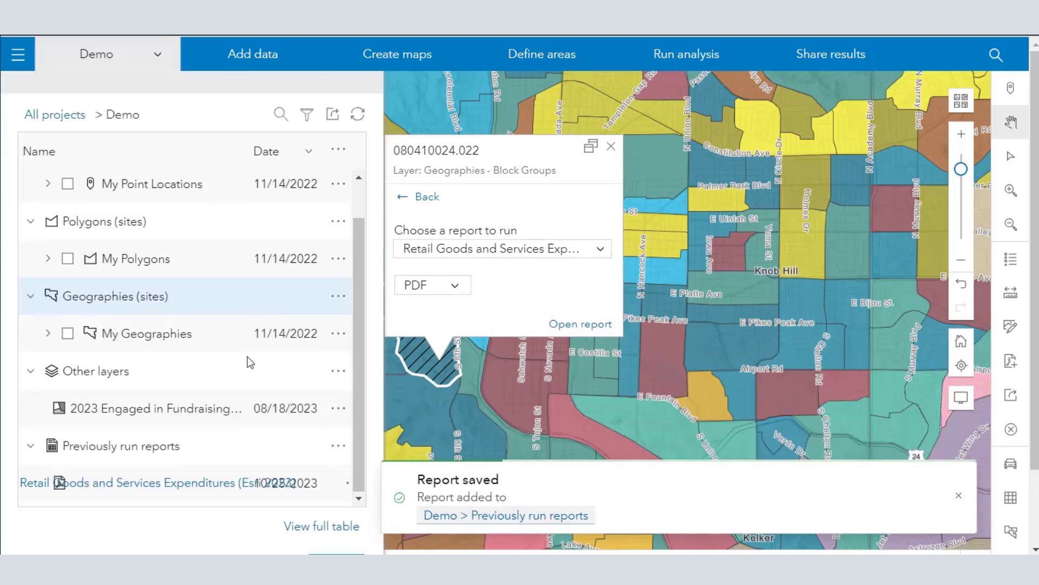
left_click(147, 489)
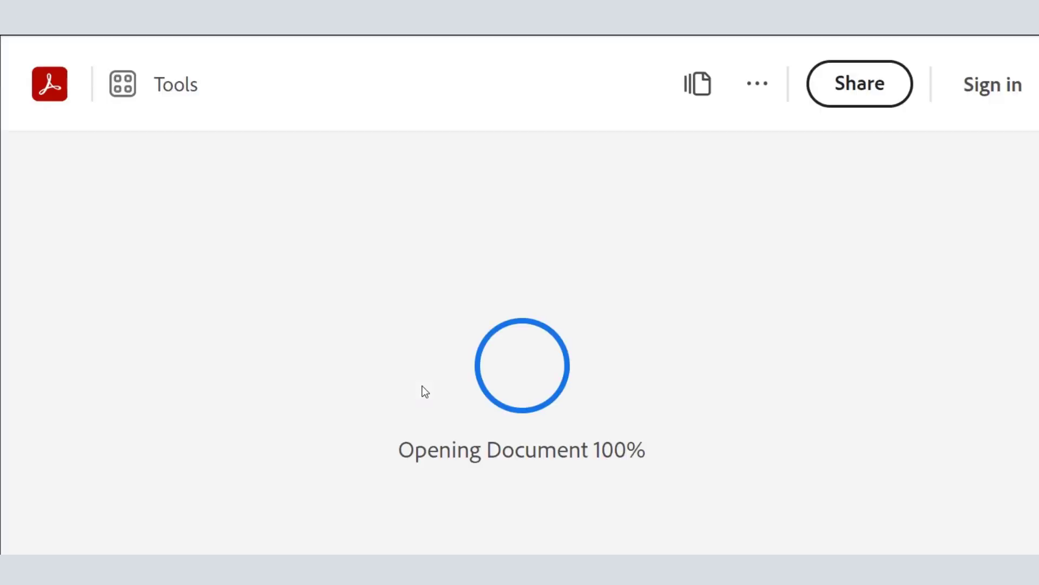
scroll(425, 391, "down", 5)
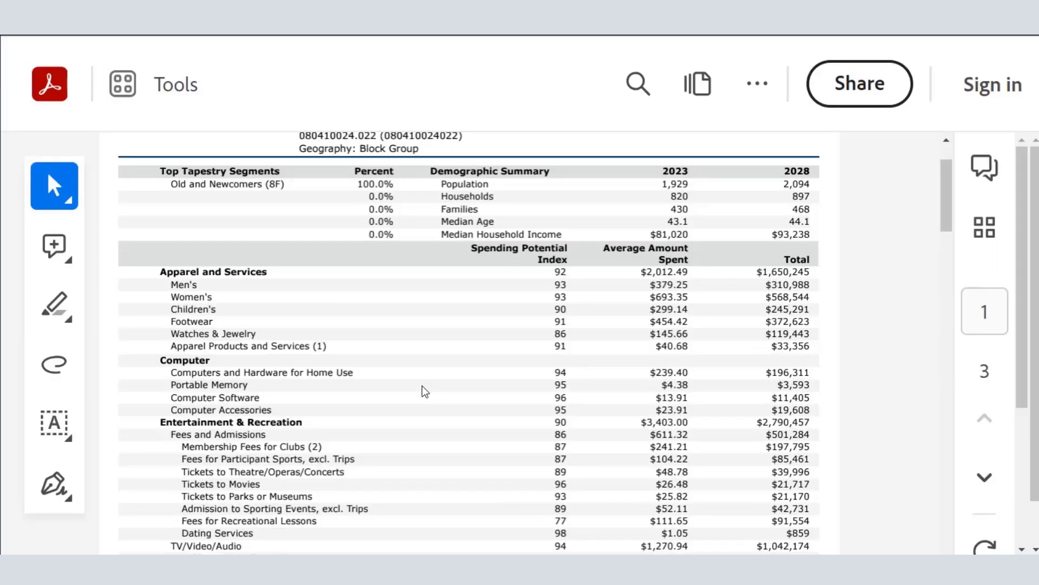
scroll(425, 391, "down", 3)
scroll(425, 391, "down", 3)
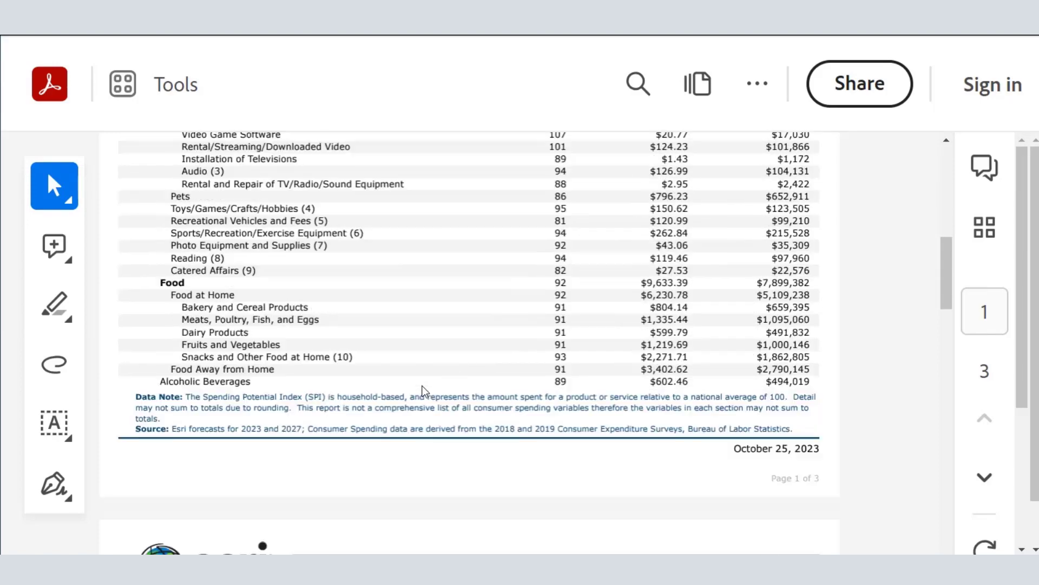
scroll(425, 391, "down", 9)
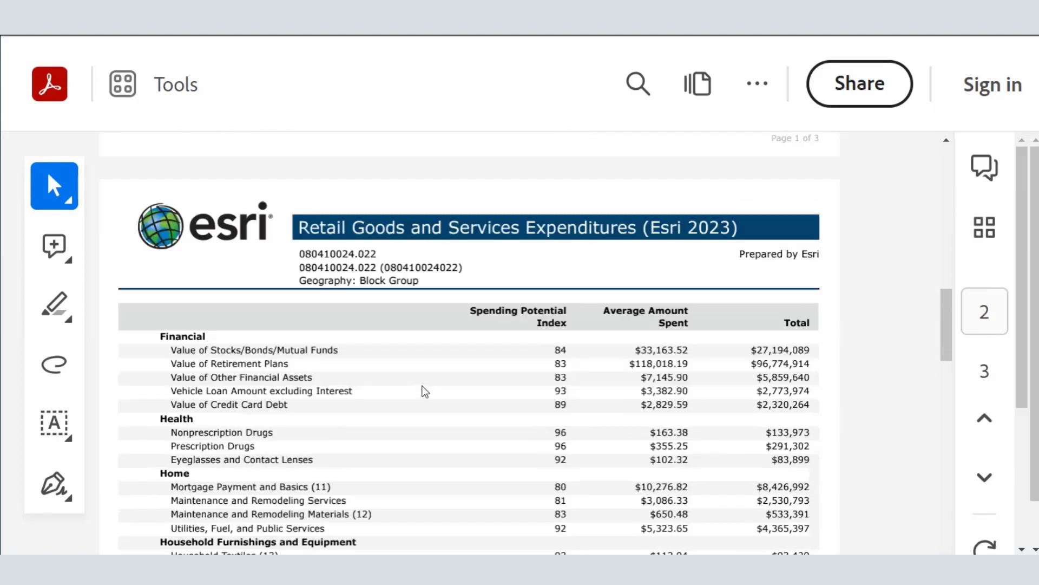
scroll(425, 391, "down", 6)
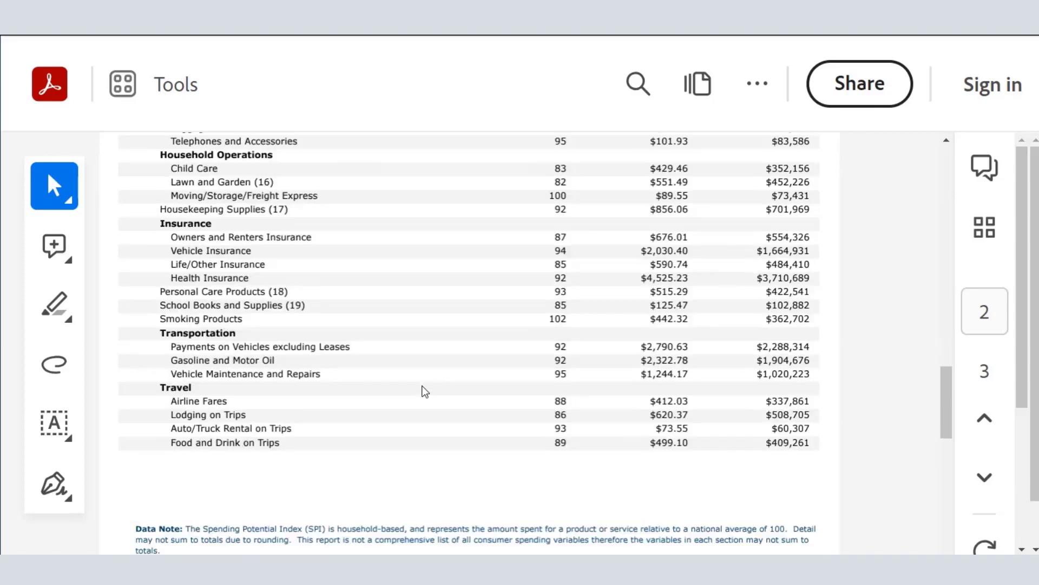
scroll(425, 391, "down", 11)
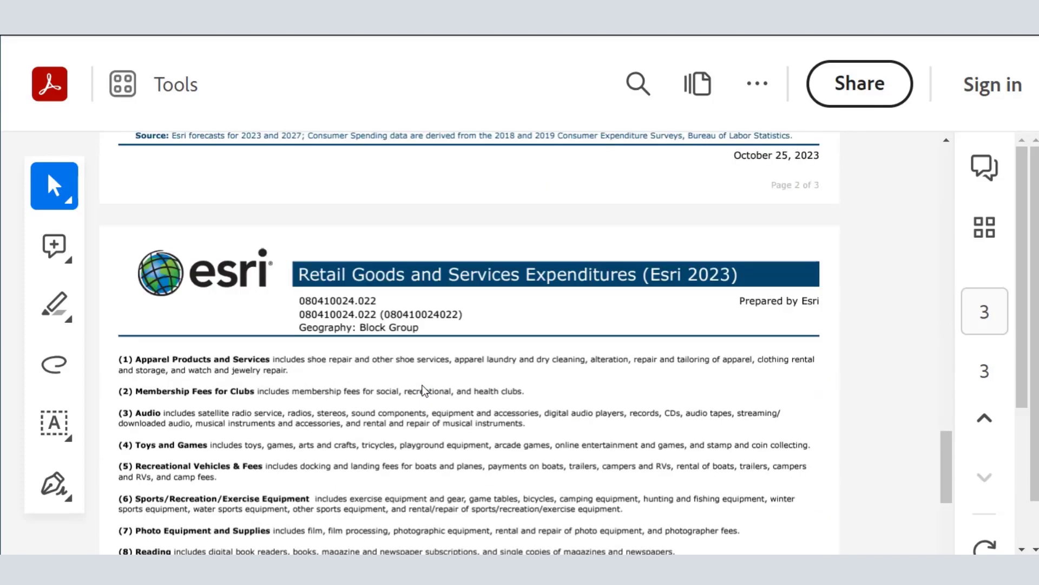
scroll(425, 390, "down", 7)
scroll(425, 390, "up", 19)
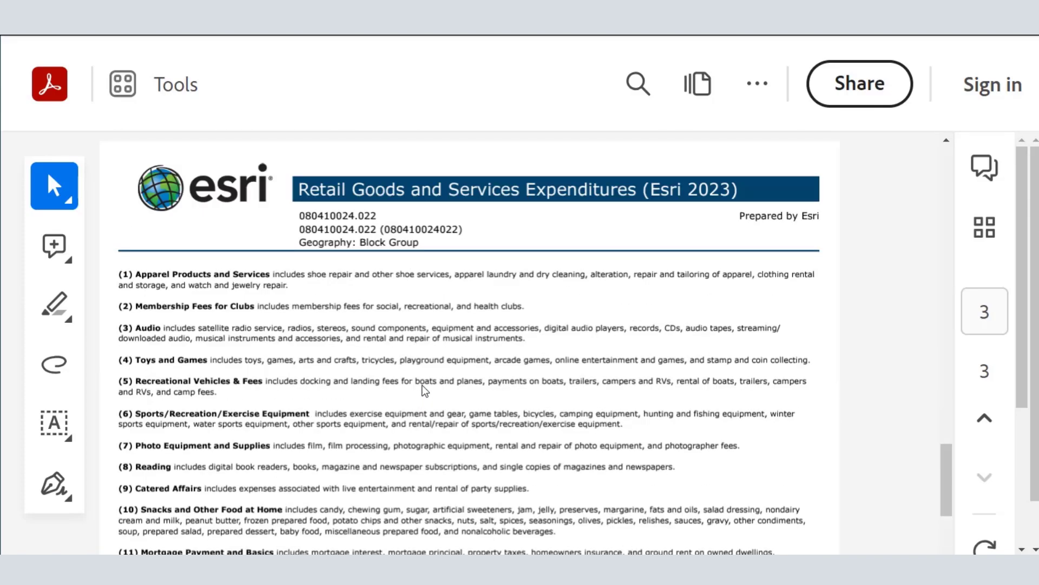
scroll(425, 390, "up", 8)
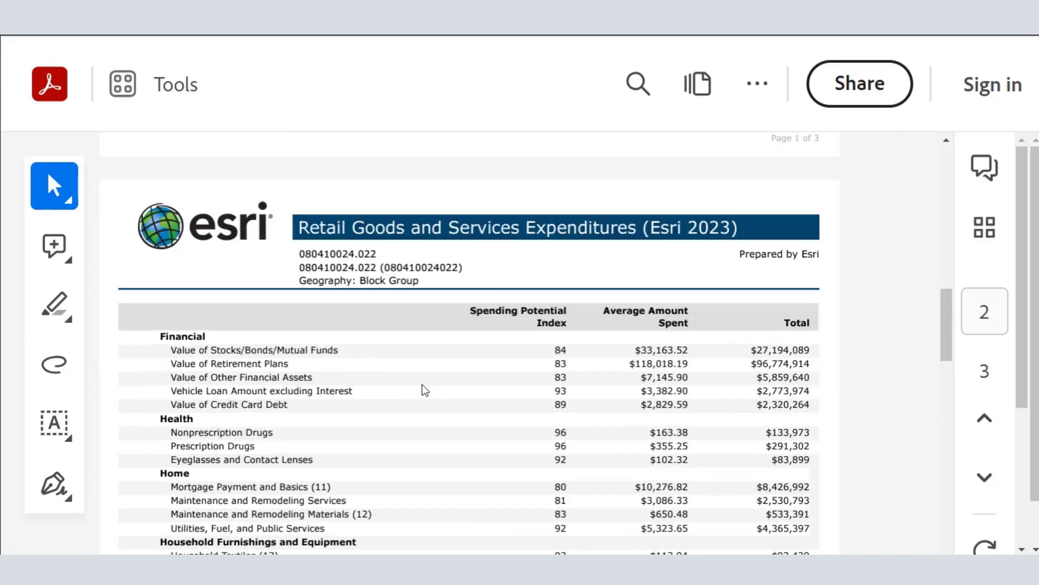
scroll(425, 390, "up", 18)
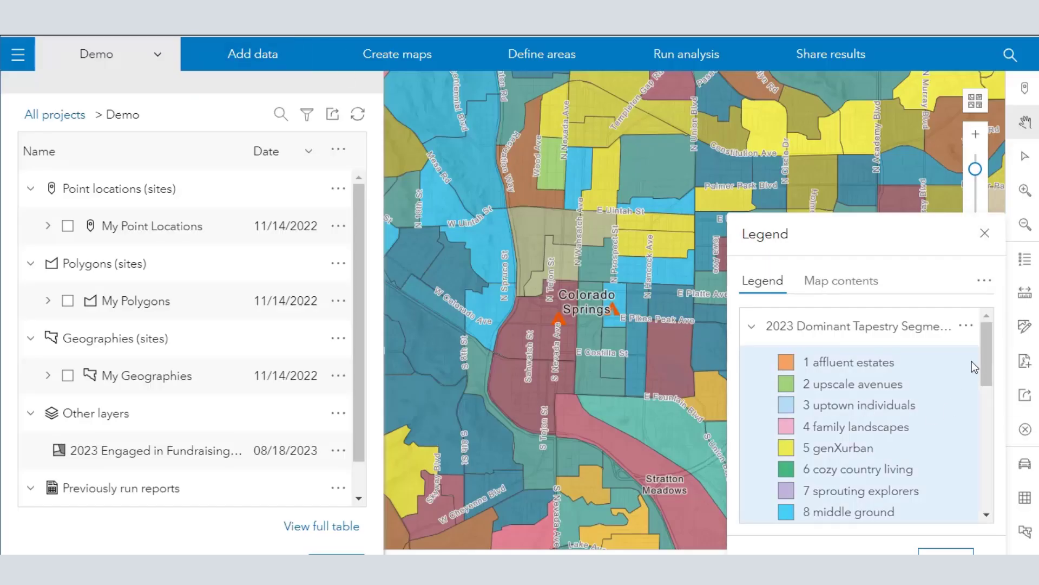
Scroll the Legend list and pan the map south past Fort Carson and Rock Creek.
mouse_move(987, 359)
left_mouse_down()
mouse_move(980, 450)
mouse_move(987, 359)
left_mouse_up()
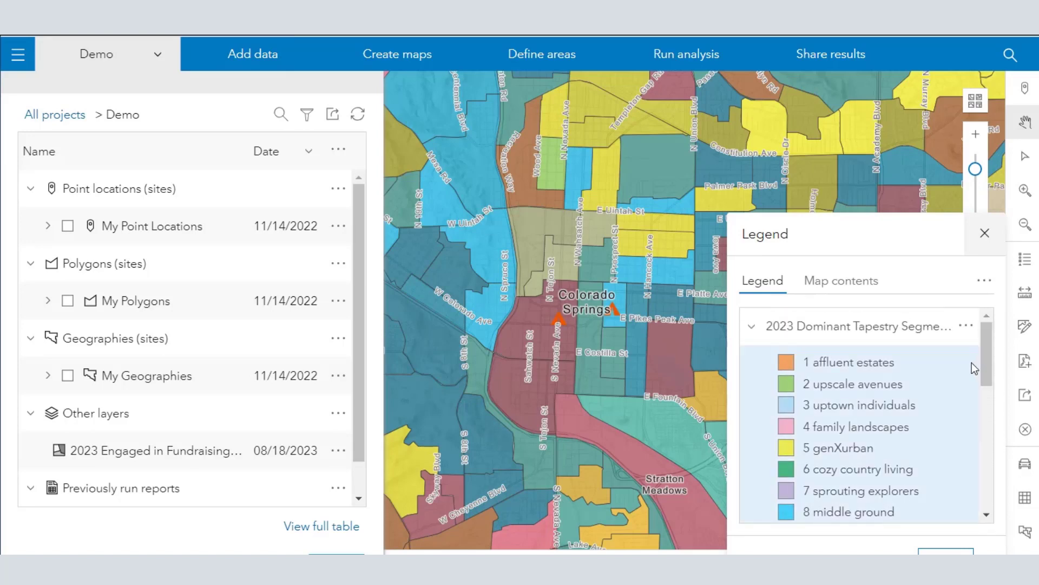
scroll(674, 322, "down", 2)
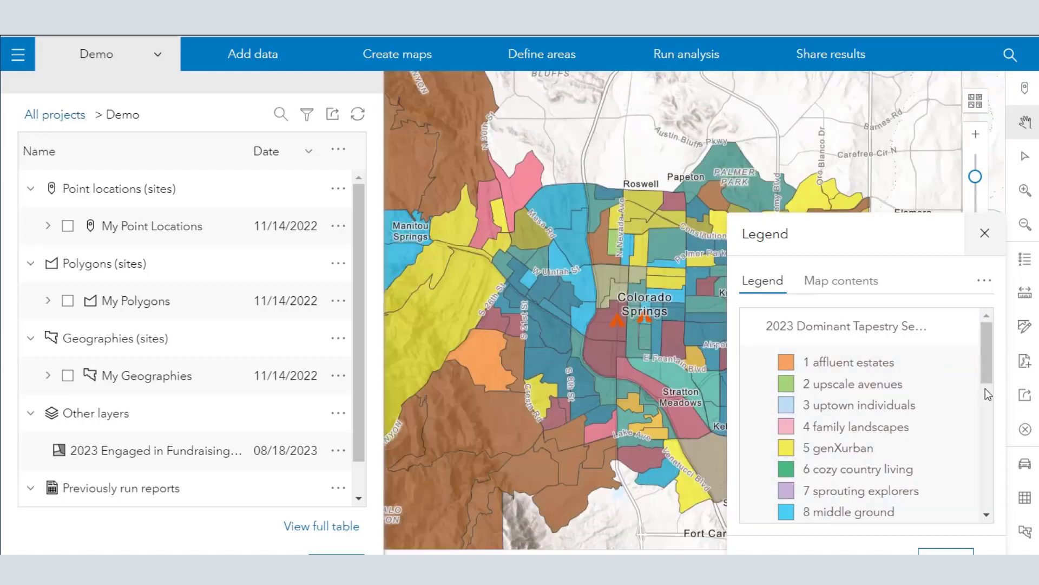
left_click_drag(988, 379, 989, 456)
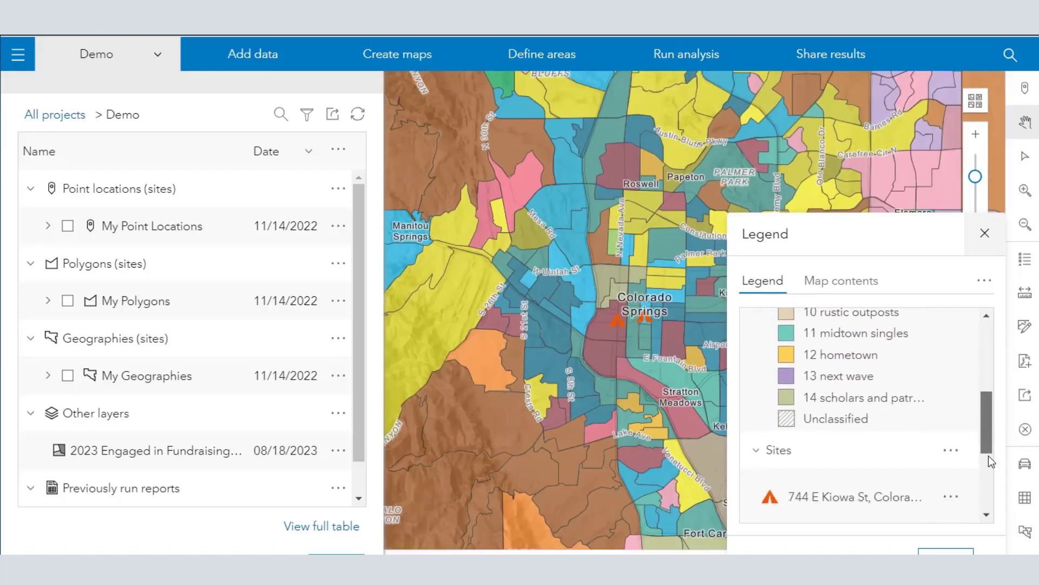
left_click_drag(571, 352, 539, 78)
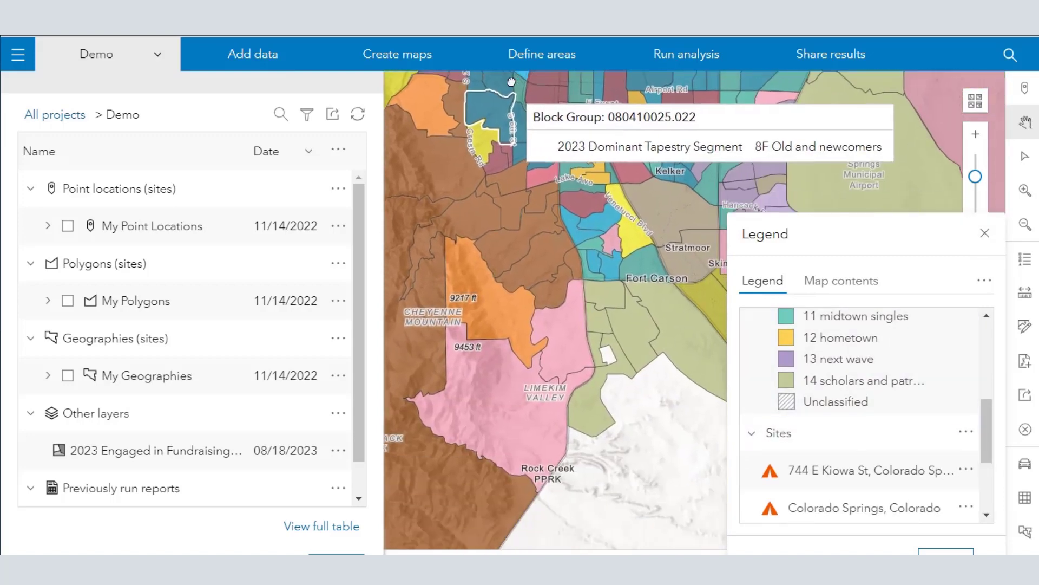
left_click_drag(661, 434, 552, 167)
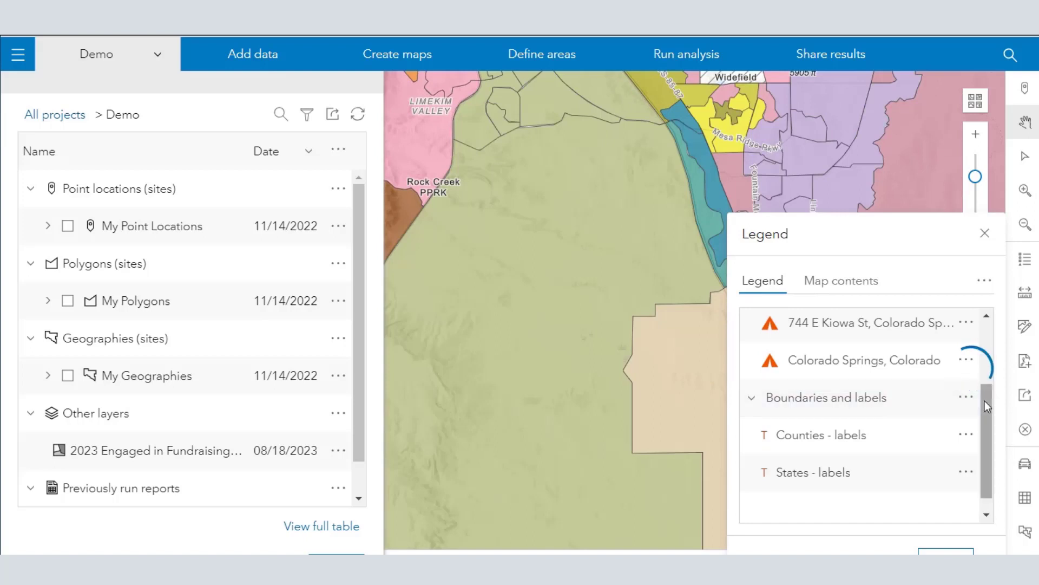
Continue surveying the block groups toward Fountain and close the Legend panel.
left_click_drag(983, 404, 996, 294)
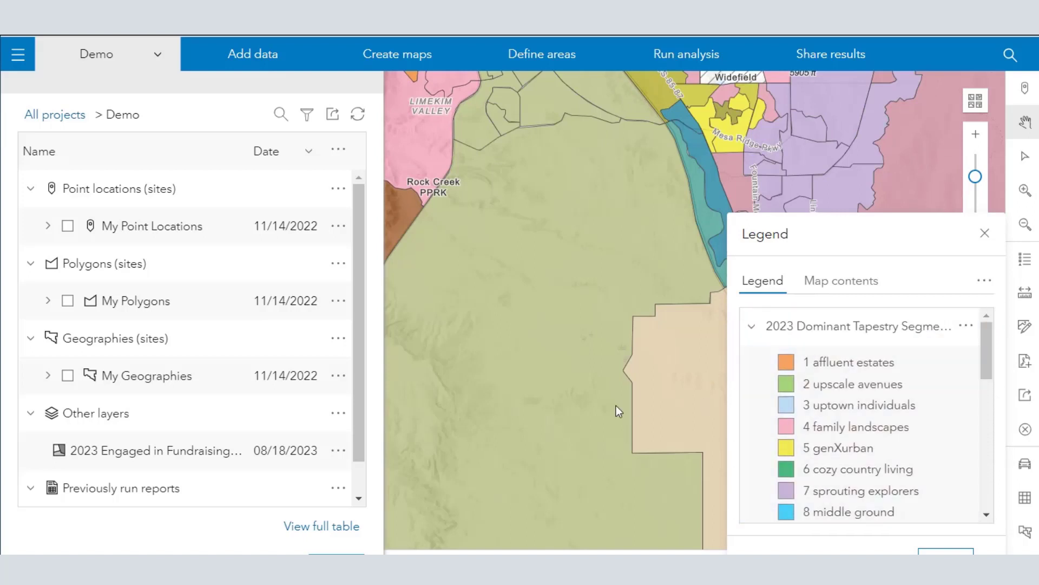
left_click_drag(616, 405, 466, 131)
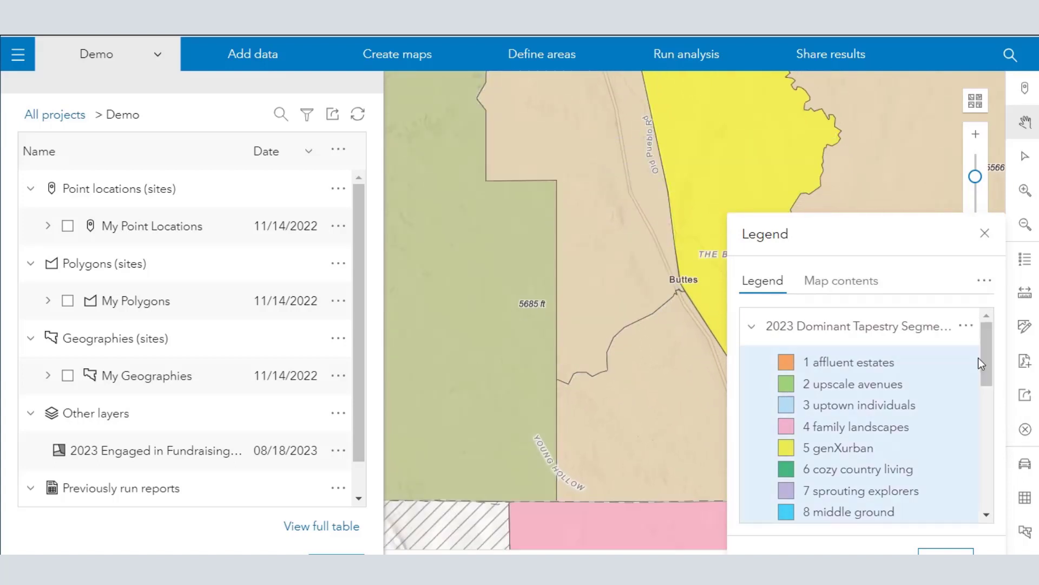
scroll(985, 390, "down", 2)
scroll(985, 433, "down", 3)
scroll(985, 446, "up", 5)
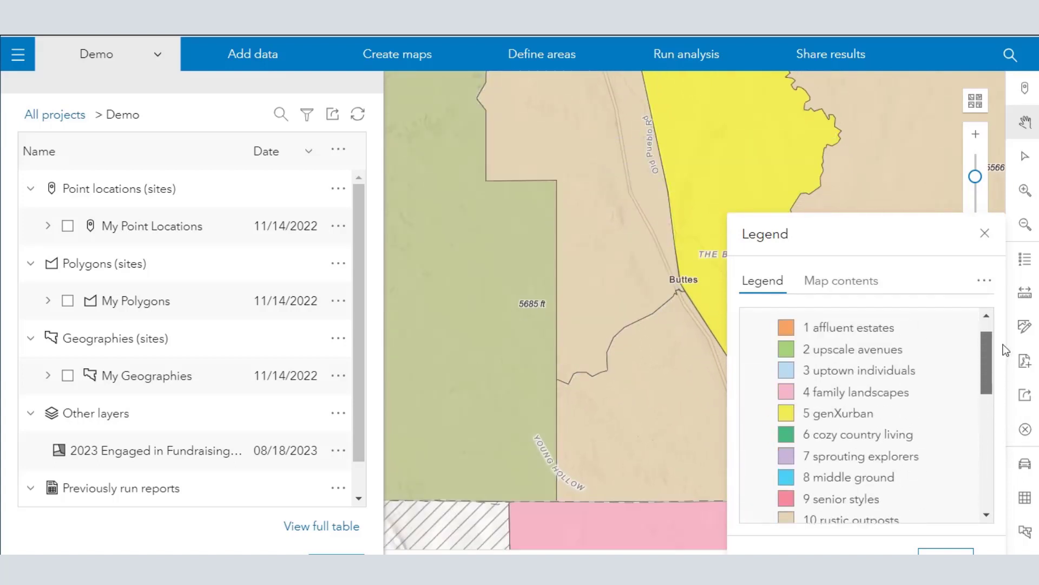
left_click_drag(524, 346, 466, 291)
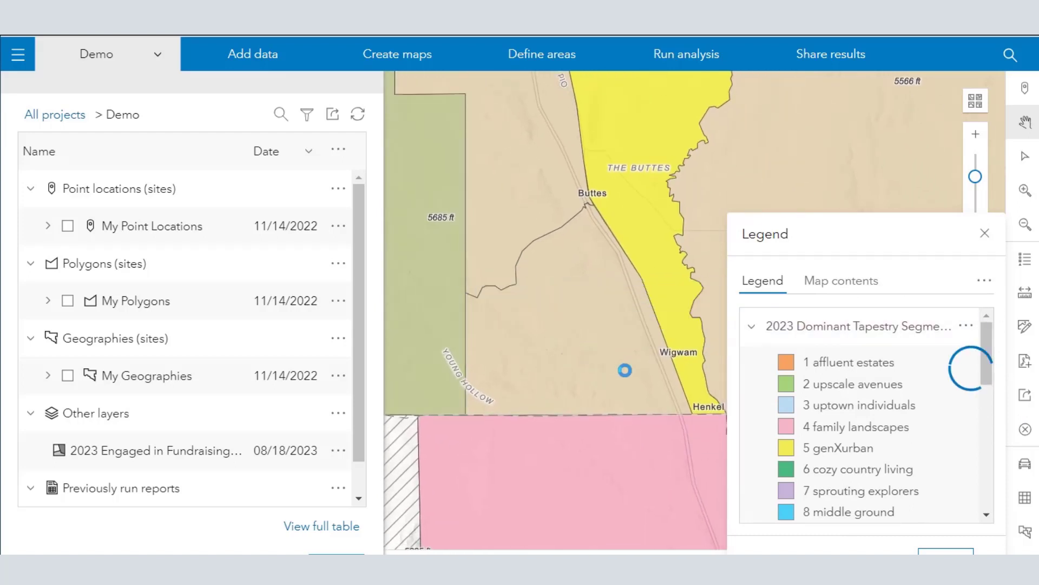
left_click(984, 234)
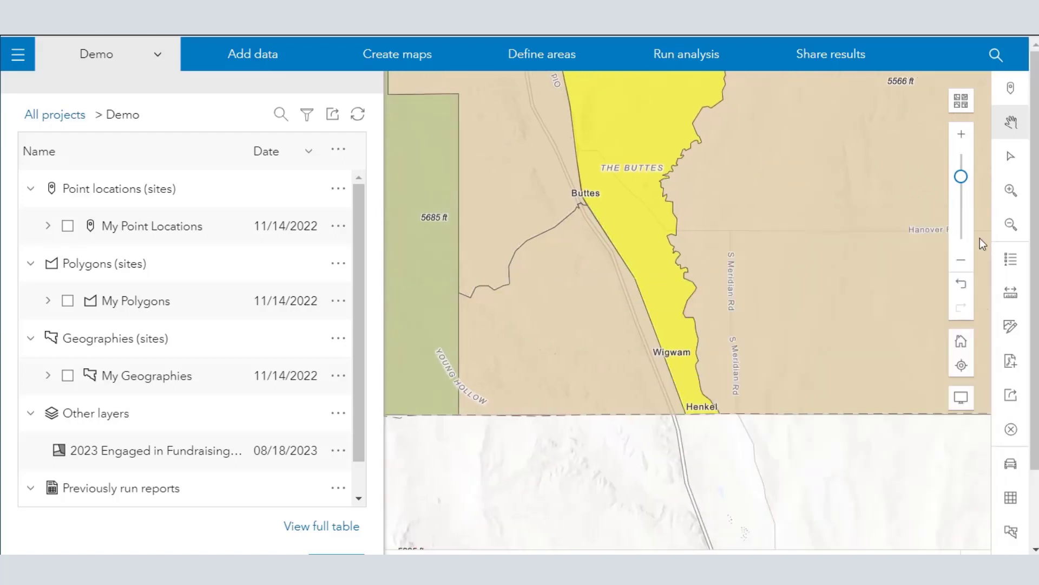
scroll(808, 345, "down", 1)
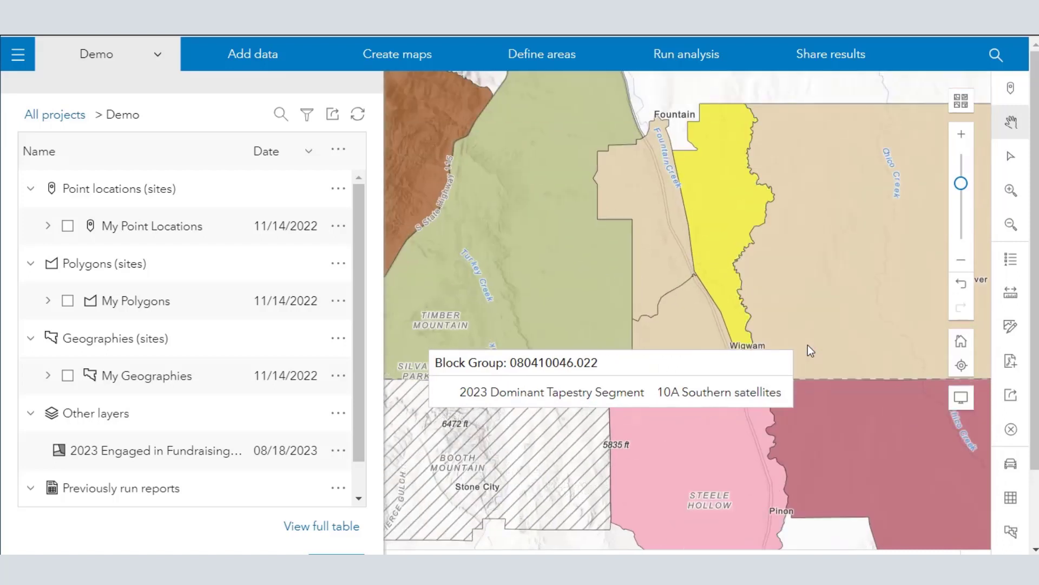
left_click(1010, 266)
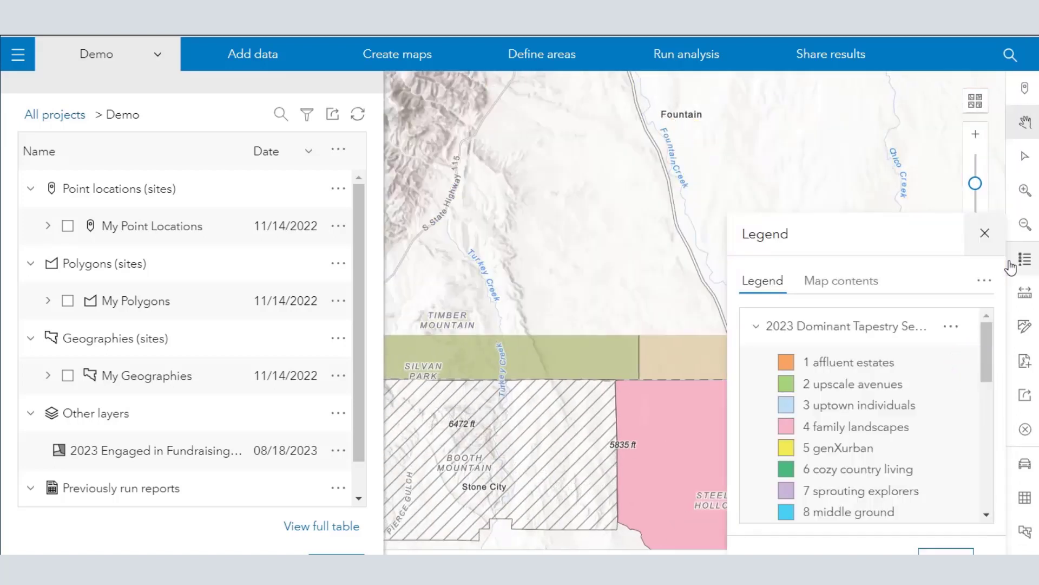
scroll(945, 392, "down", 3)
scroll(947, 398, "up", 3)
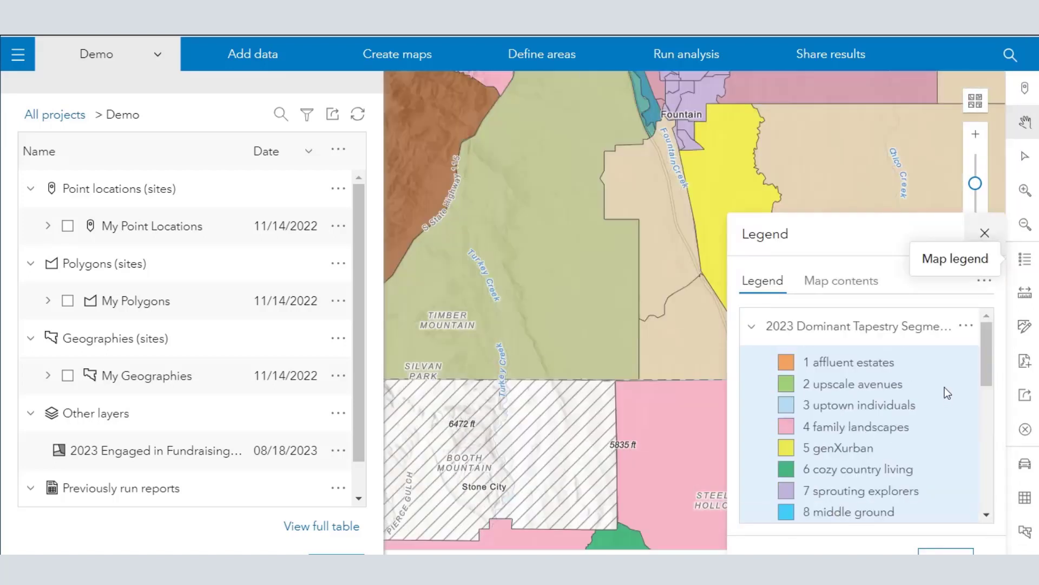
left_click(842, 281)
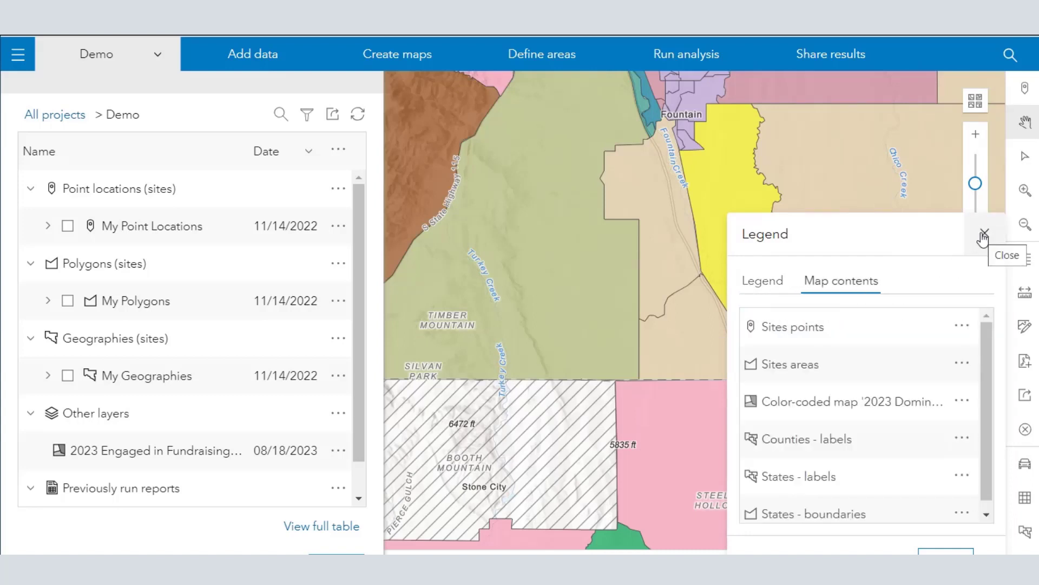
left_click(962, 401)
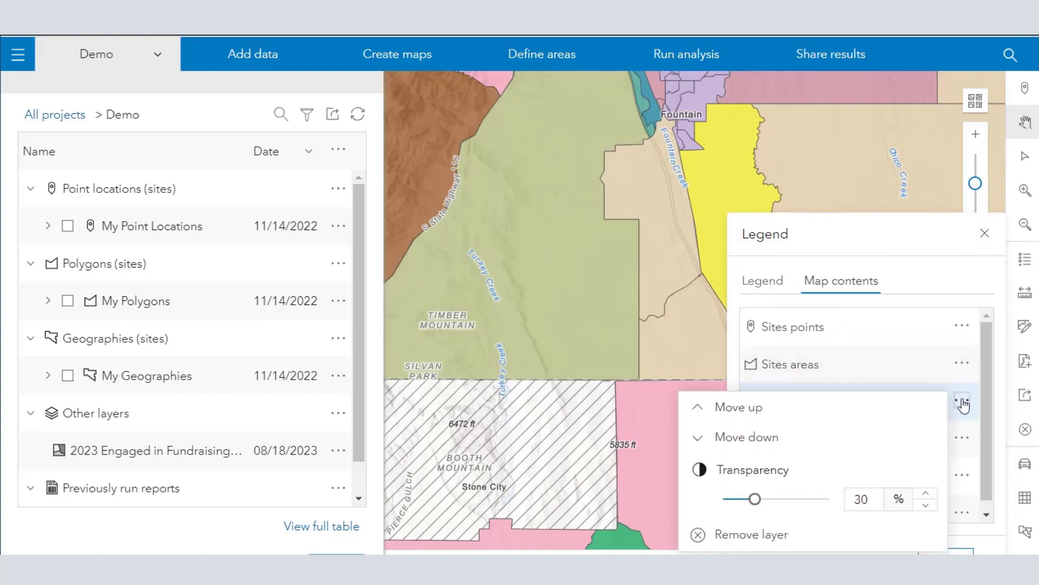
left_click(965, 364)
left_click(963, 328)
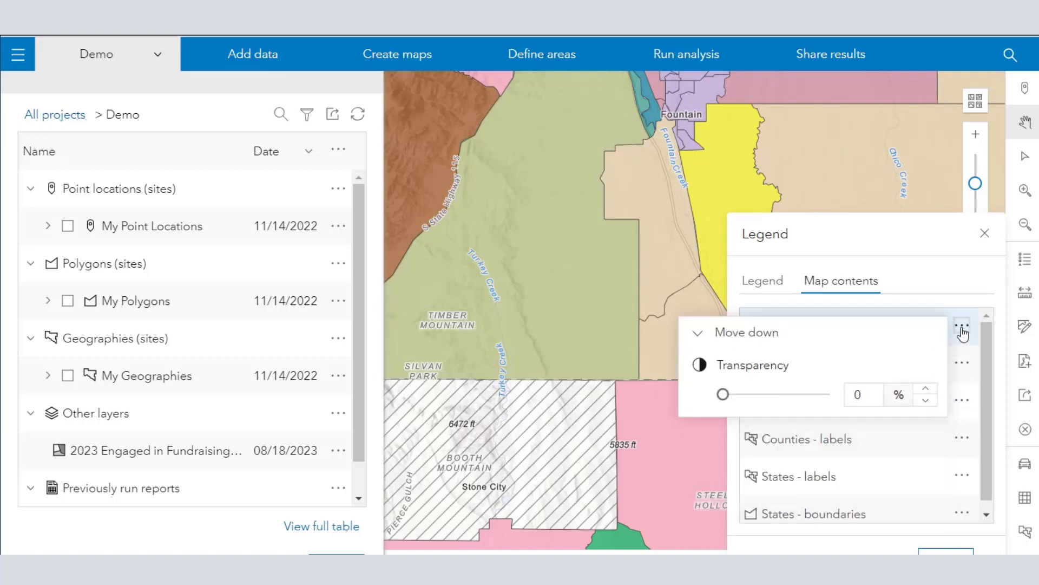
left_click_drag(985, 432, 985, 463)
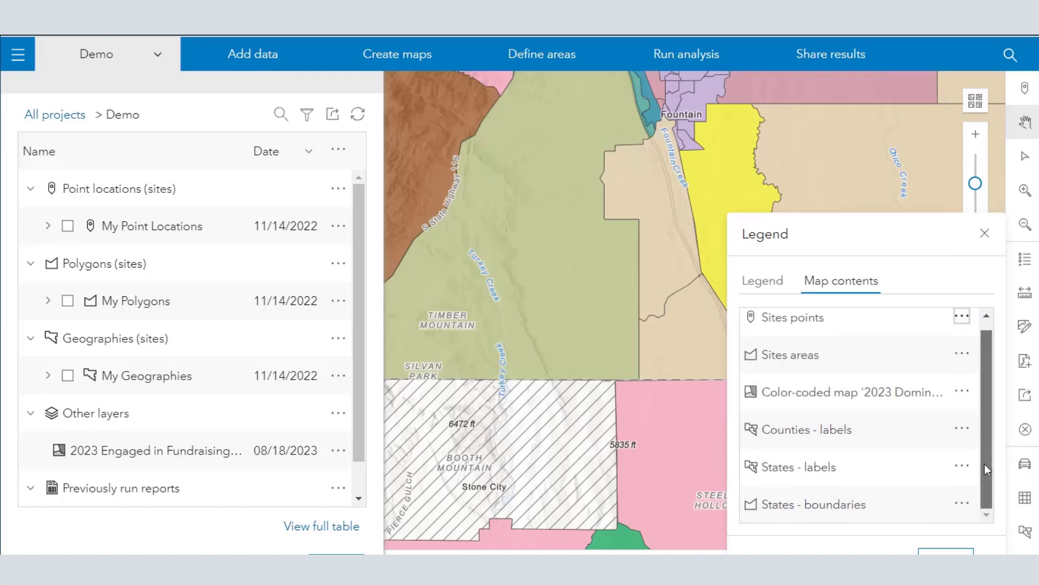
left_click(986, 233)
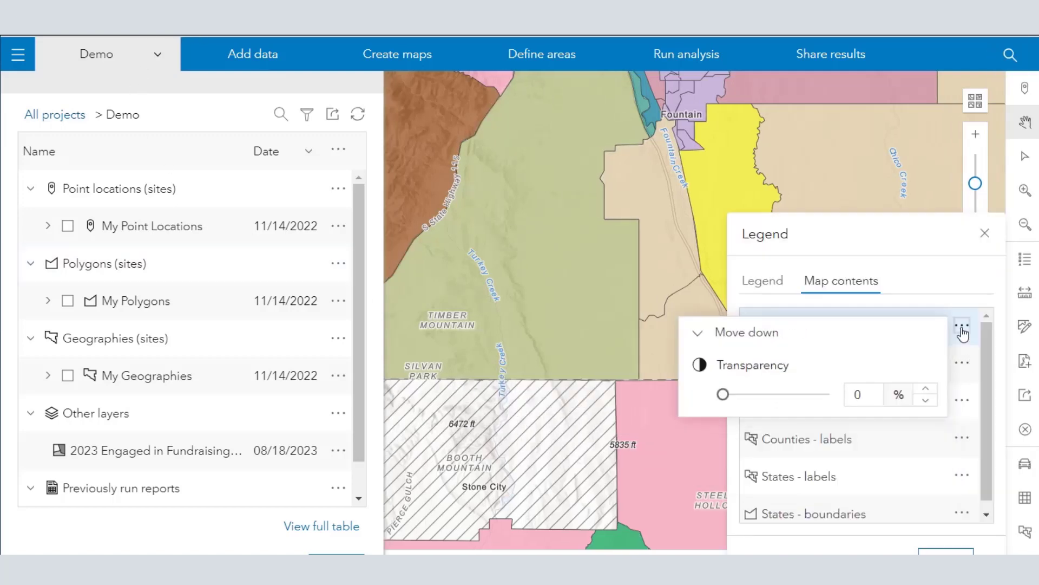
scroll(985, 433, "down", 1)
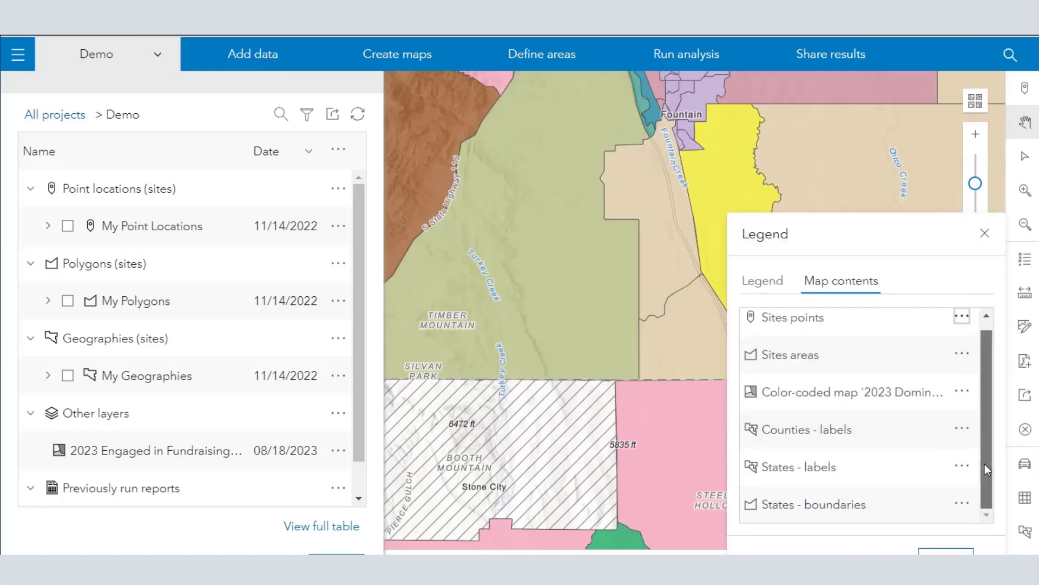
left_click(985, 232)
mouse_move(811, 372)
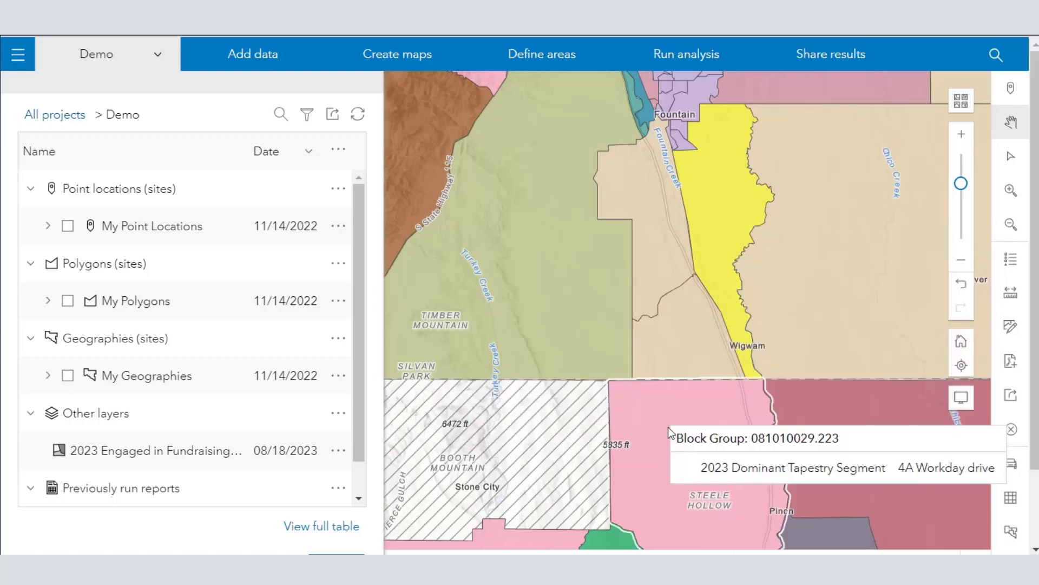